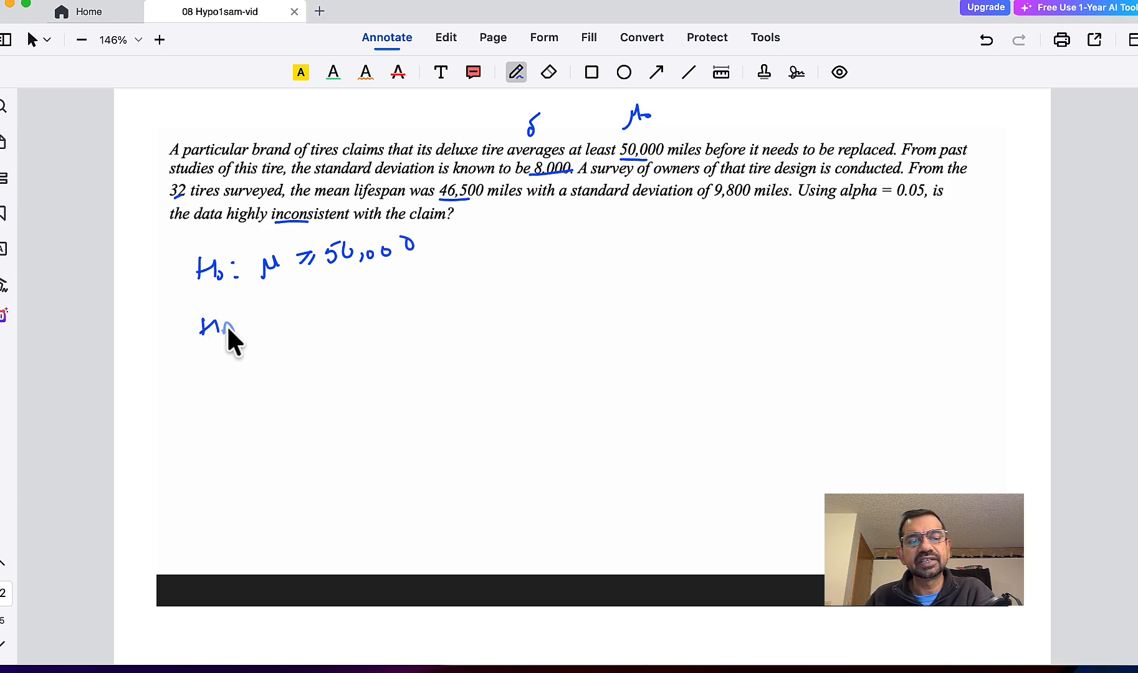
- Handwrite HA: μ < 50,000, x̄ = 46,500, σ = 8,000 and n = 32 below the tire problem, and underline 0.05
{"action": "left_click_drag", "start_coordinate": [284, 310], "coordinate": [326, 308]}
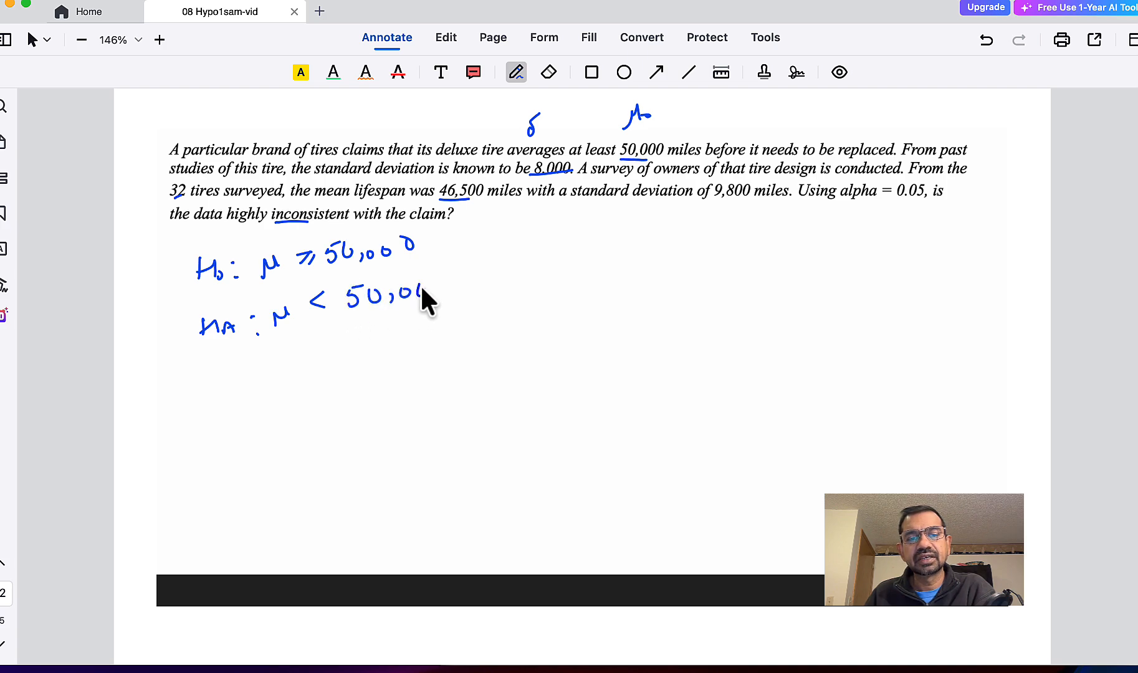
{"action": "left_click_drag", "start_coordinate": [453, 288], "coordinate": [446, 279]}
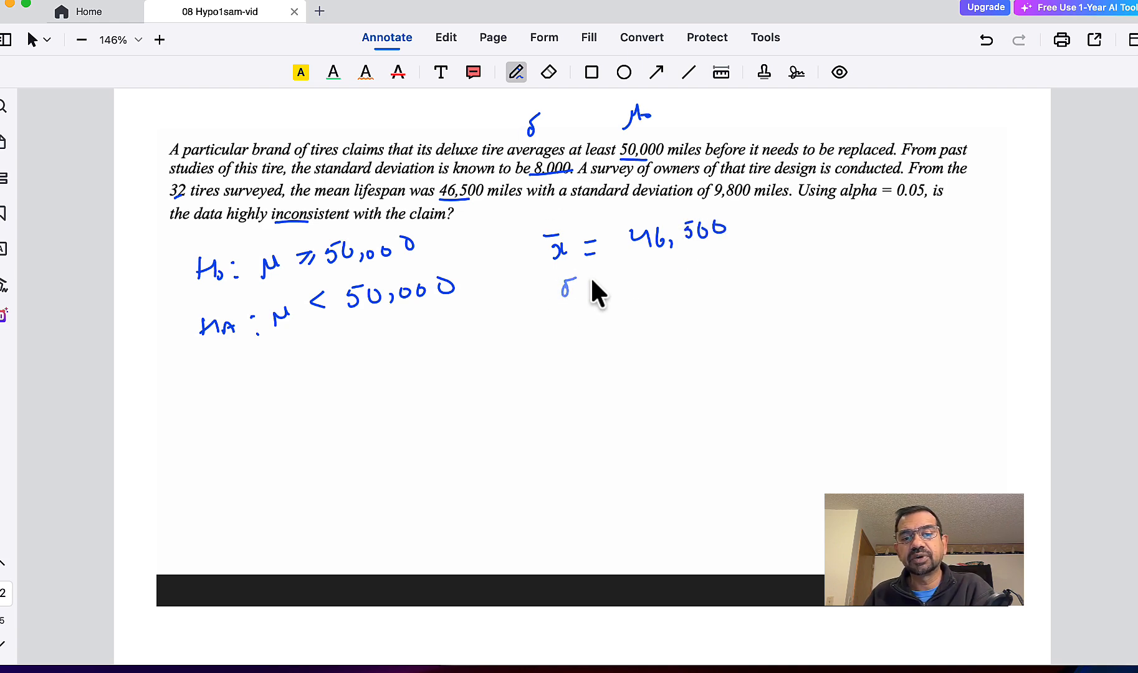
{"action": "left_click_drag", "start_coordinate": [593, 284], "coordinate": [604, 284]}
{"action": "left_click_drag", "start_coordinate": [593, 292], "coordinate": [604, 292]}
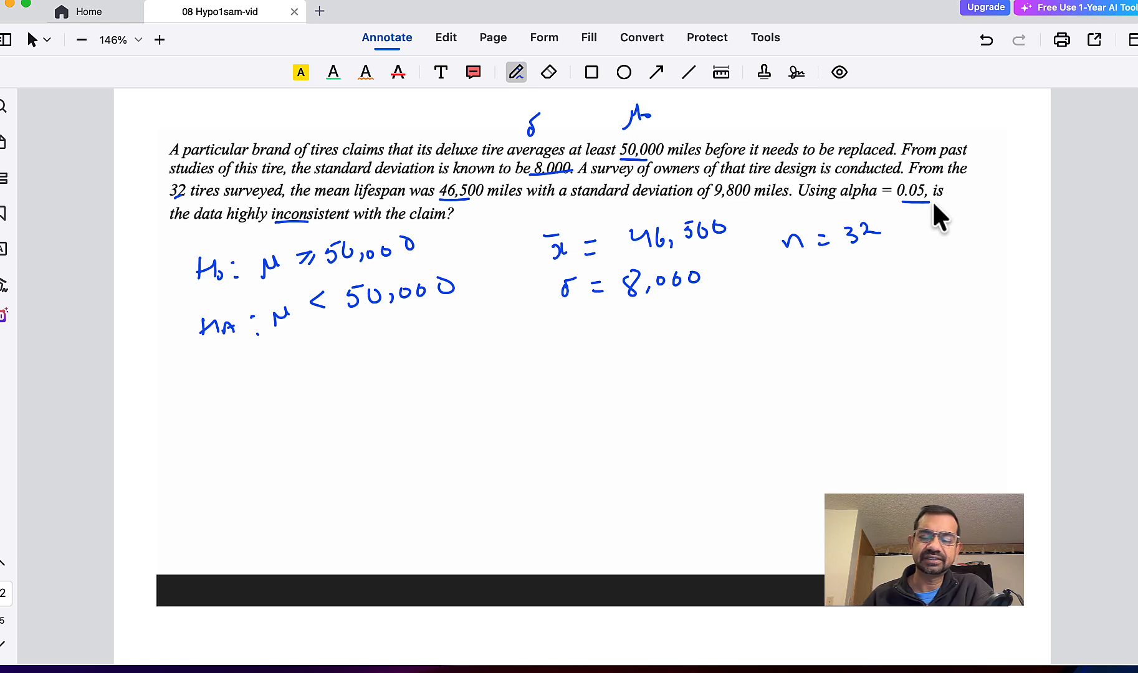
- Switch to JMP's Sample Index and open the TestMean.jsl calculator with Summary Statistics as the input method
{"action": "key", "text": "ctrl+Up"}
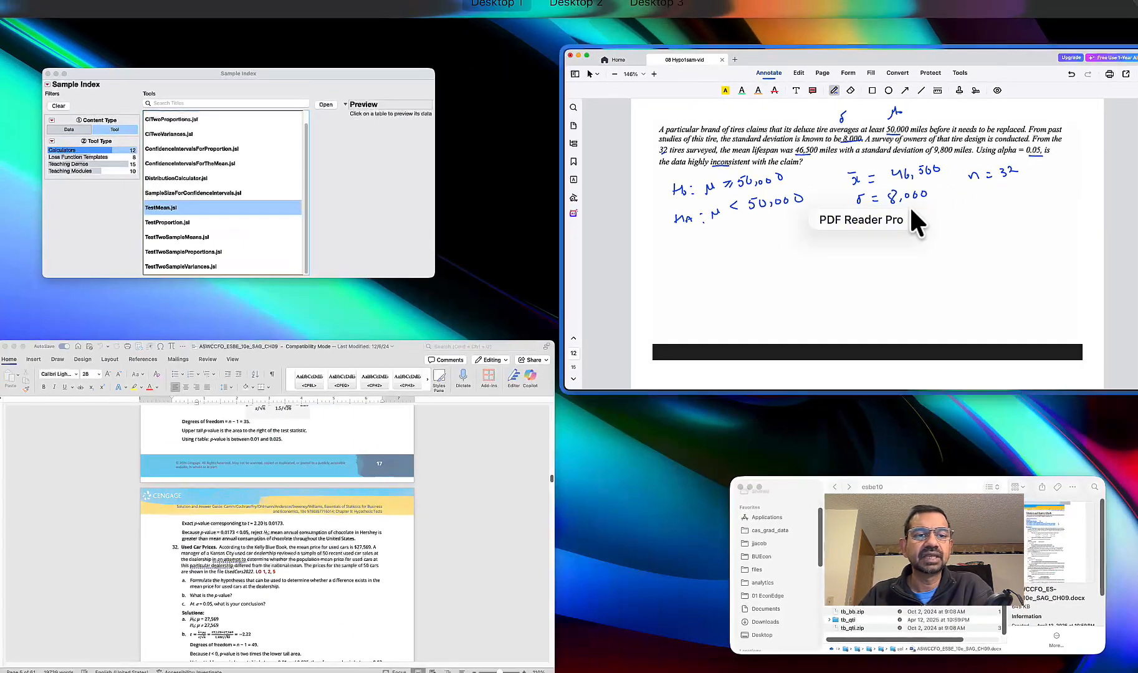
{"action": "left_click", "coordinate": [411, 230]}
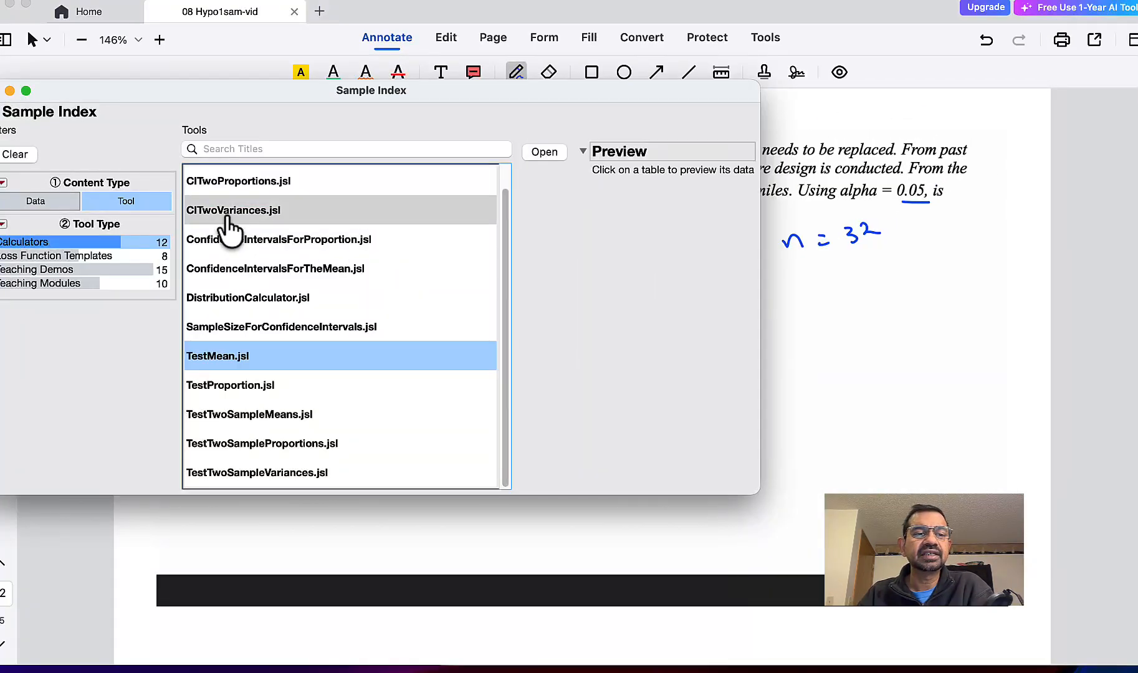
{"action": "left_click_drag", "start_coordinate": [222, 85], "coordinate": [274, 87]}
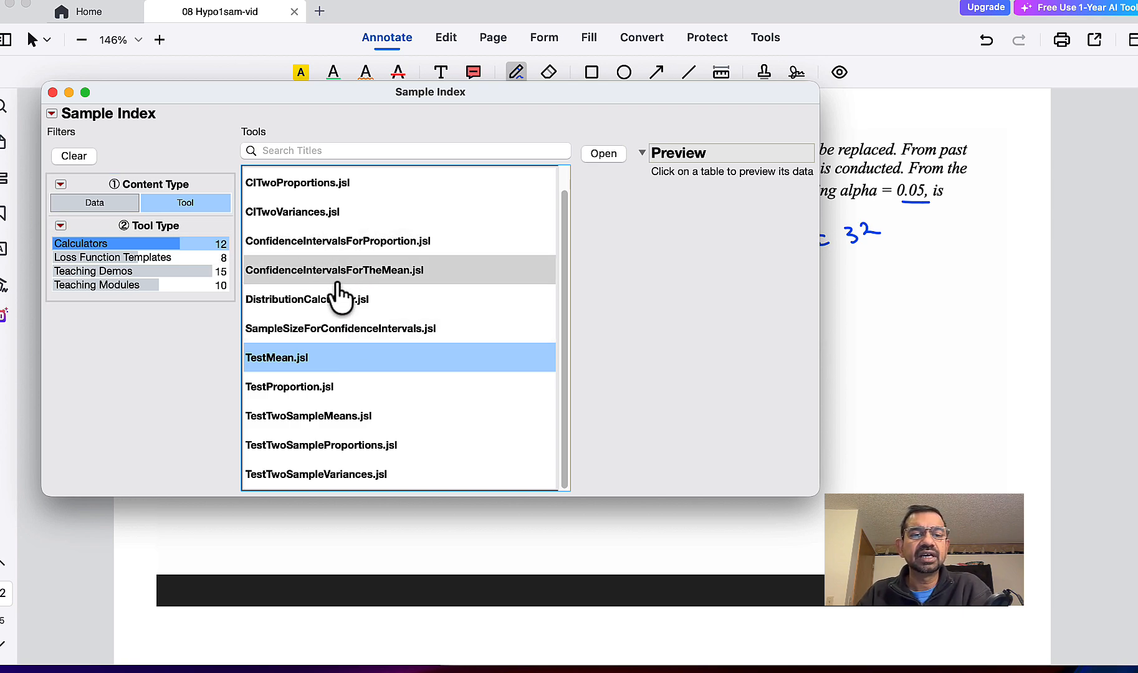
{"action": "double_click", "coordinate": [290, 357]}
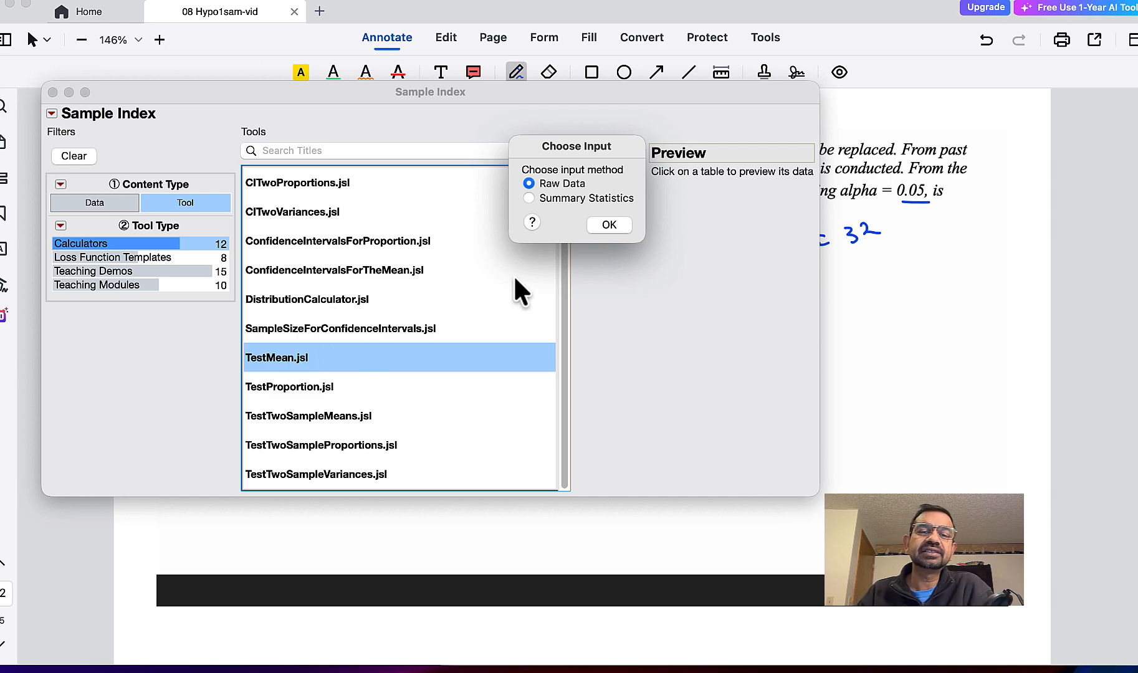
{"action": "left_click", "coordinate": [574, 199]}
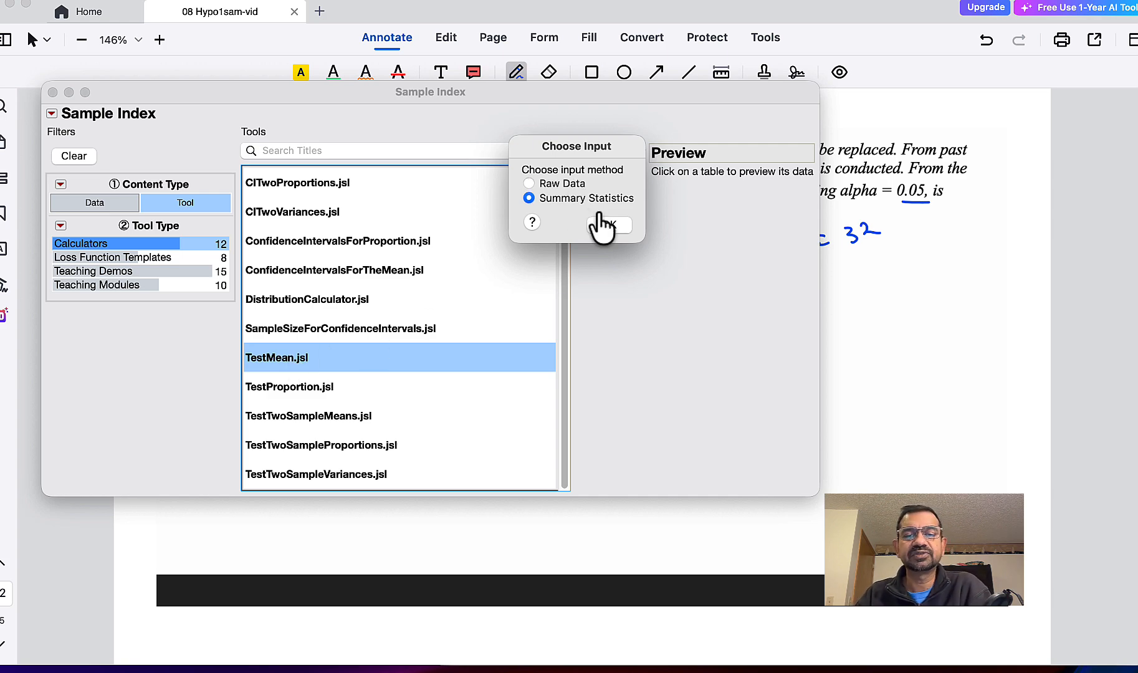
{"action": "left_click", "coordinate": [609, 225]}
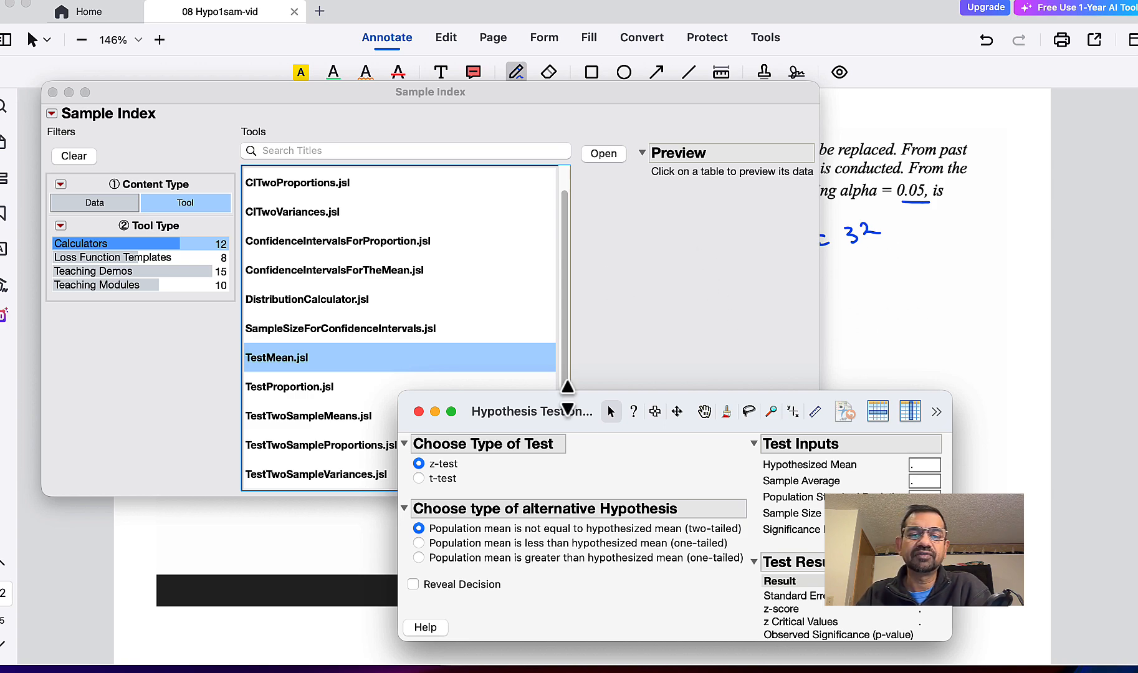
- Minimize the Sample Index and set the z-test's alternative hypothesis to population mean less than hypothesized mean (one-tailed)
{"action": "left_click", "coordinate": [69, 92]}
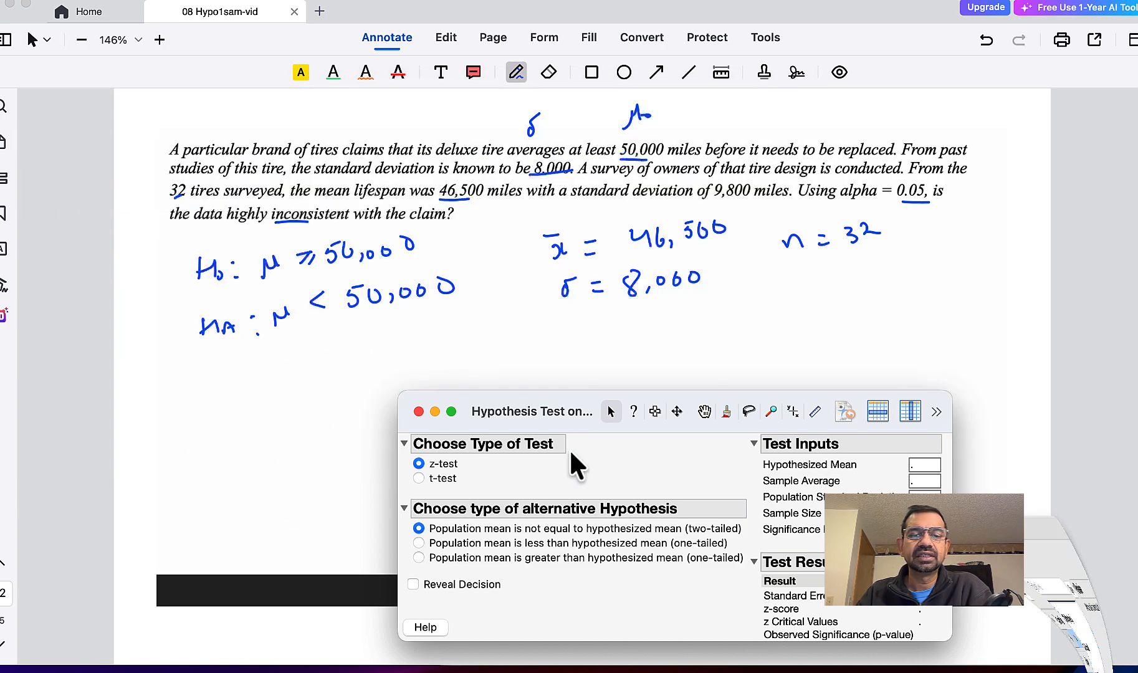
{"action": "left_click_drag", "start_coordinate": [507, 408], "coordinate": [409, 368]}
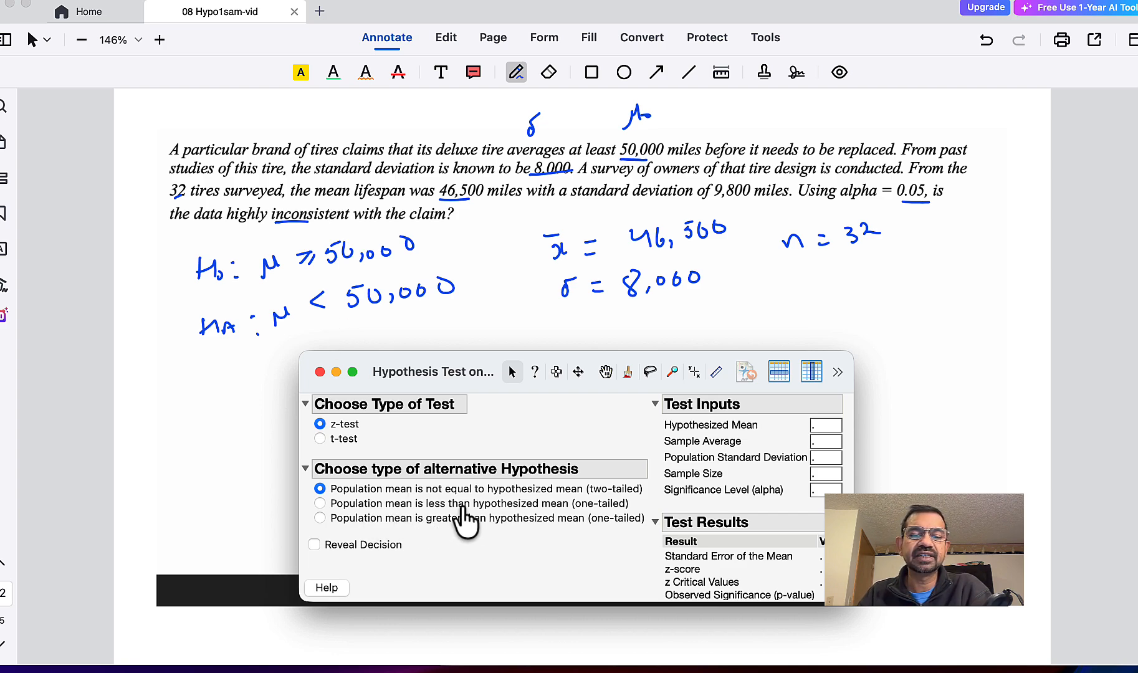
{"action": "left_click", "coordinate": [320, 503]}
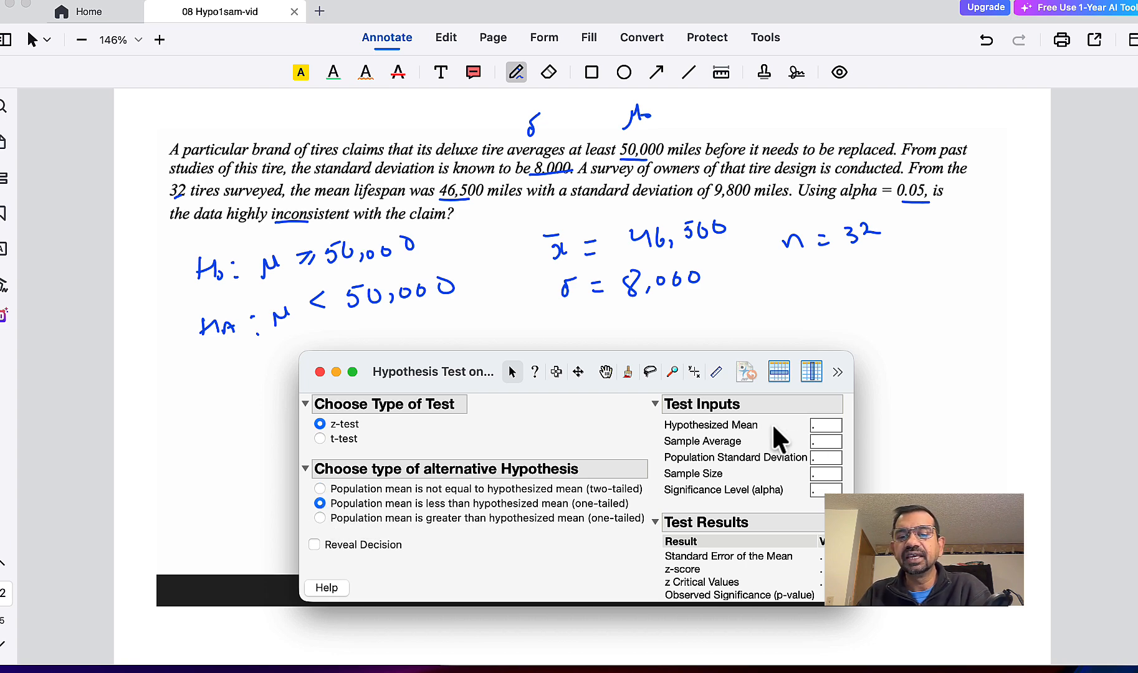
- Enter a hypothesized mean of 50000, a sample average of 46500 and a population standard deviation of 8000
{"action": "left_click", "coordinate": [831, 426]}
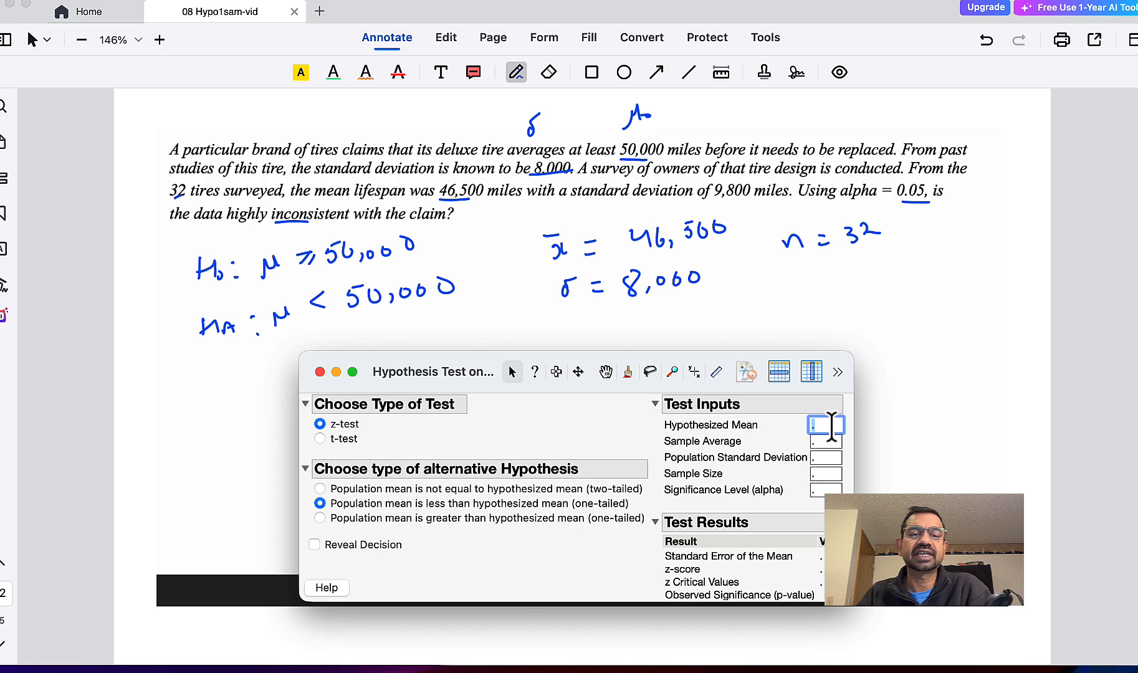
{"action": "type", "text": "50000"}
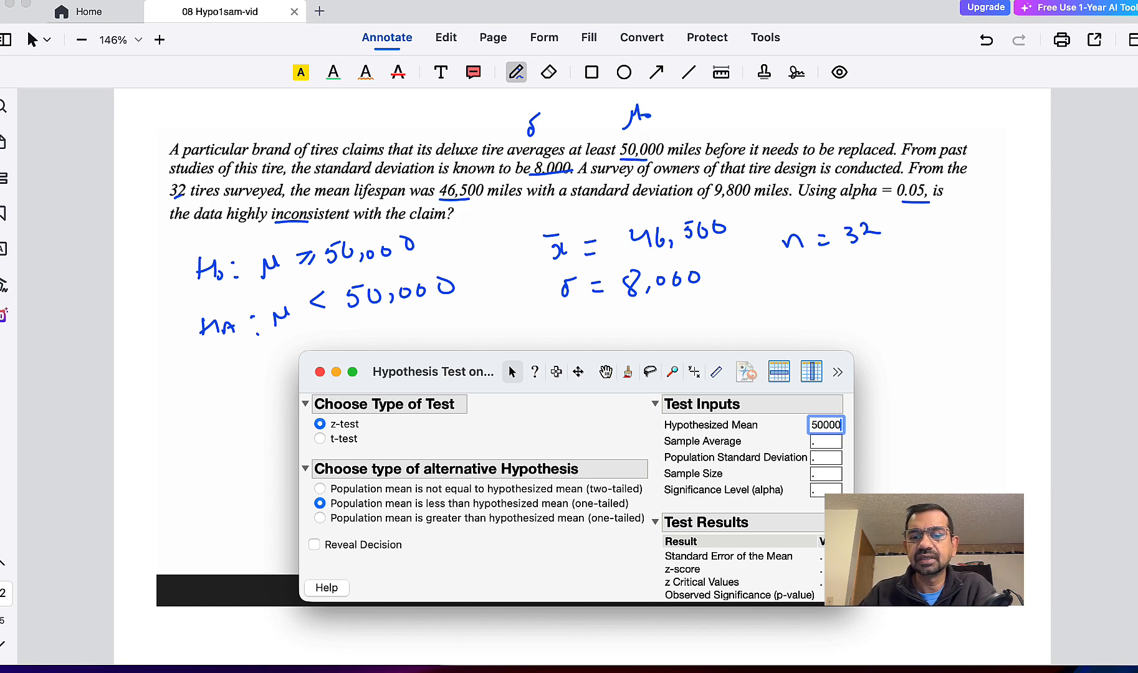
{"action": "left_click", "coordinate": [822, 441]}
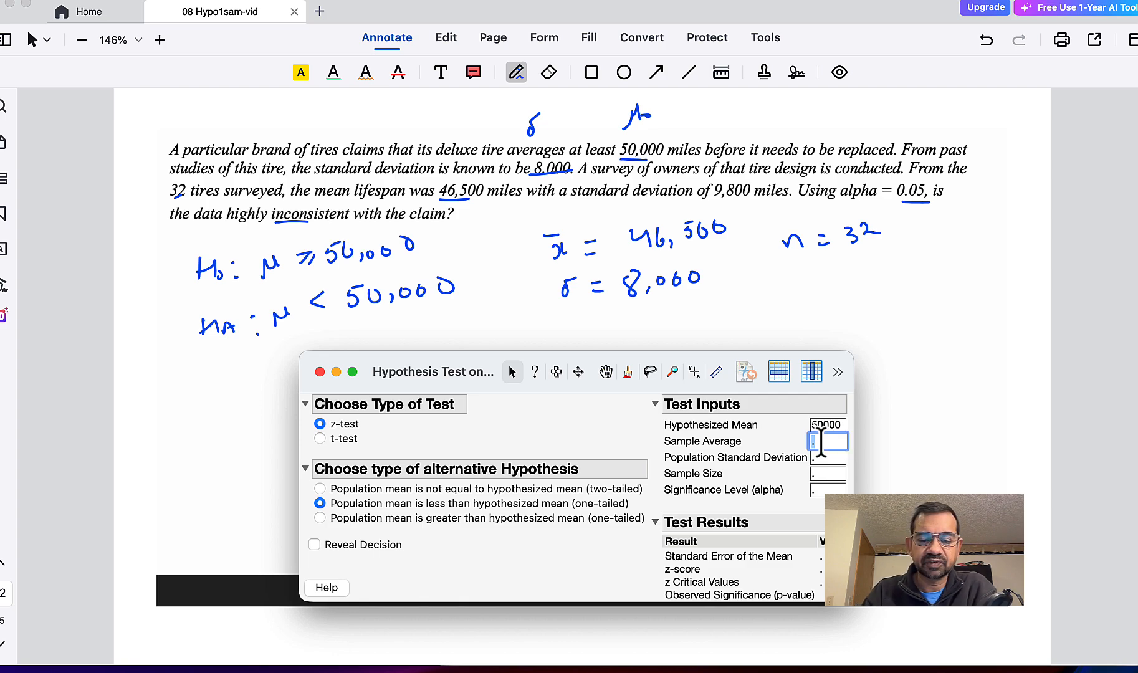
{"action": "type", "text": "46500"}
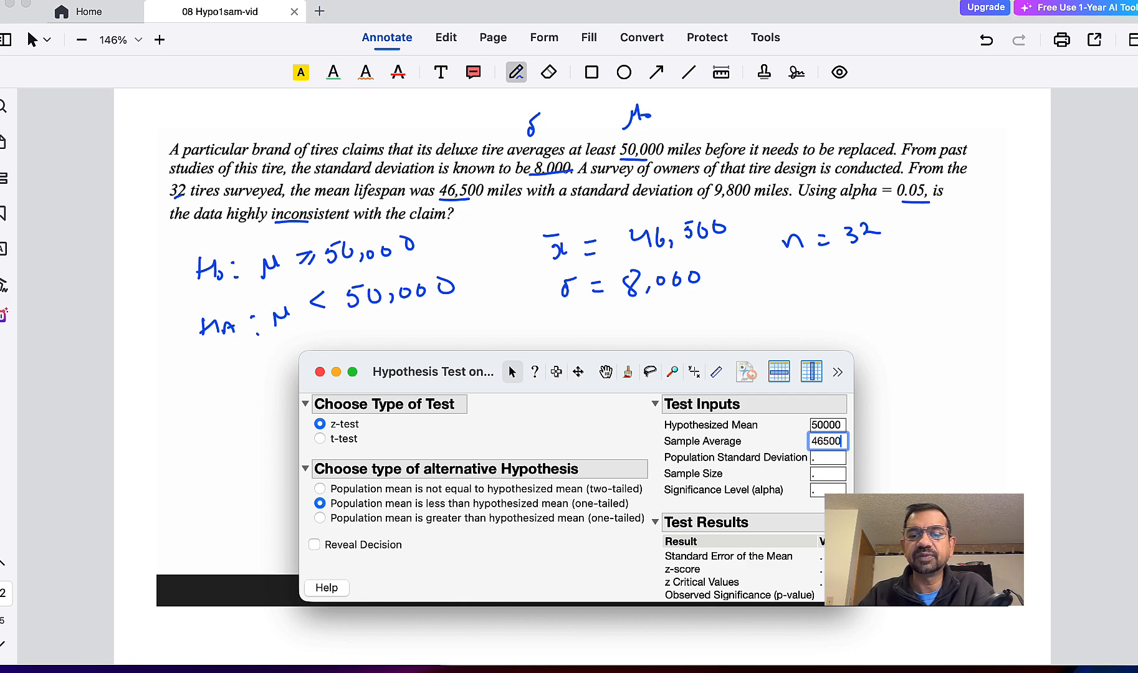
{"action": "left_click", "coordinate": [827, 459]}
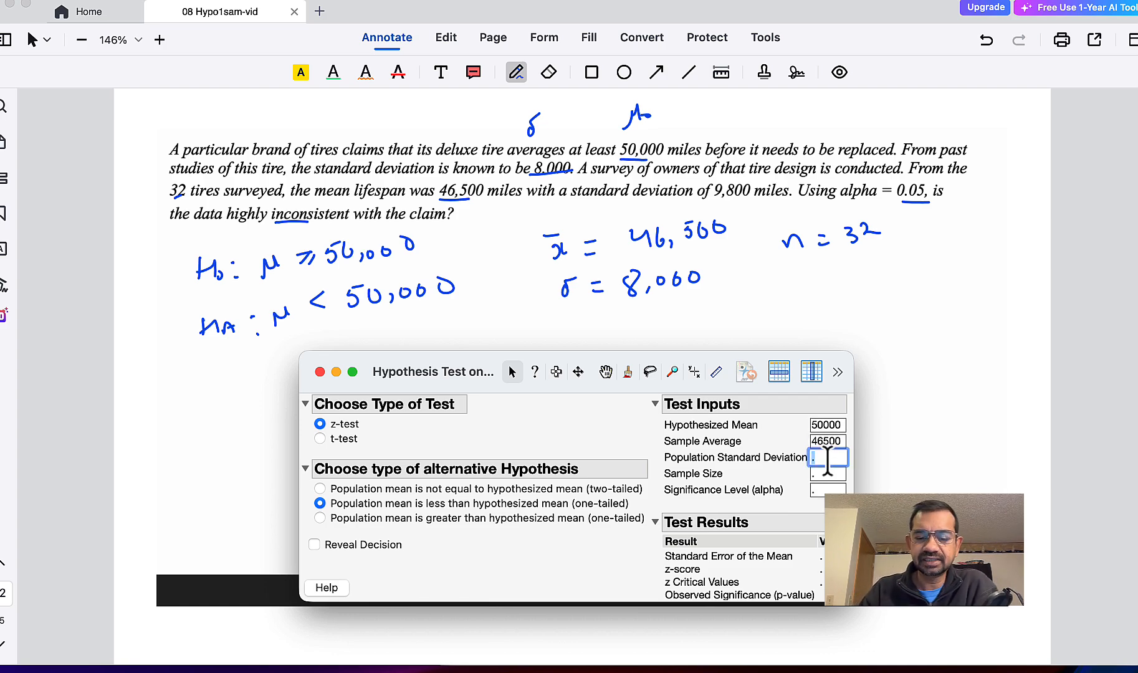
{"action": "type", "text": "8000"}
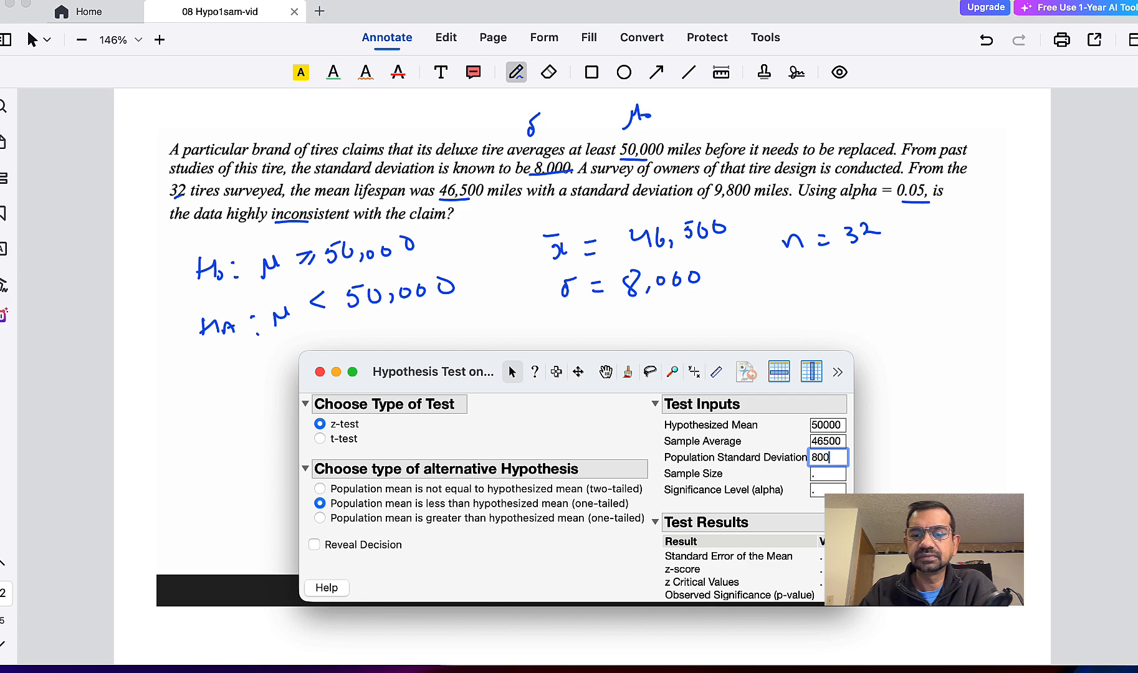
- Set the sample size to 32 and the significance level to 0.05, and reveal the test decision
{"action": "left_click", "coordinate": [831, 474]}
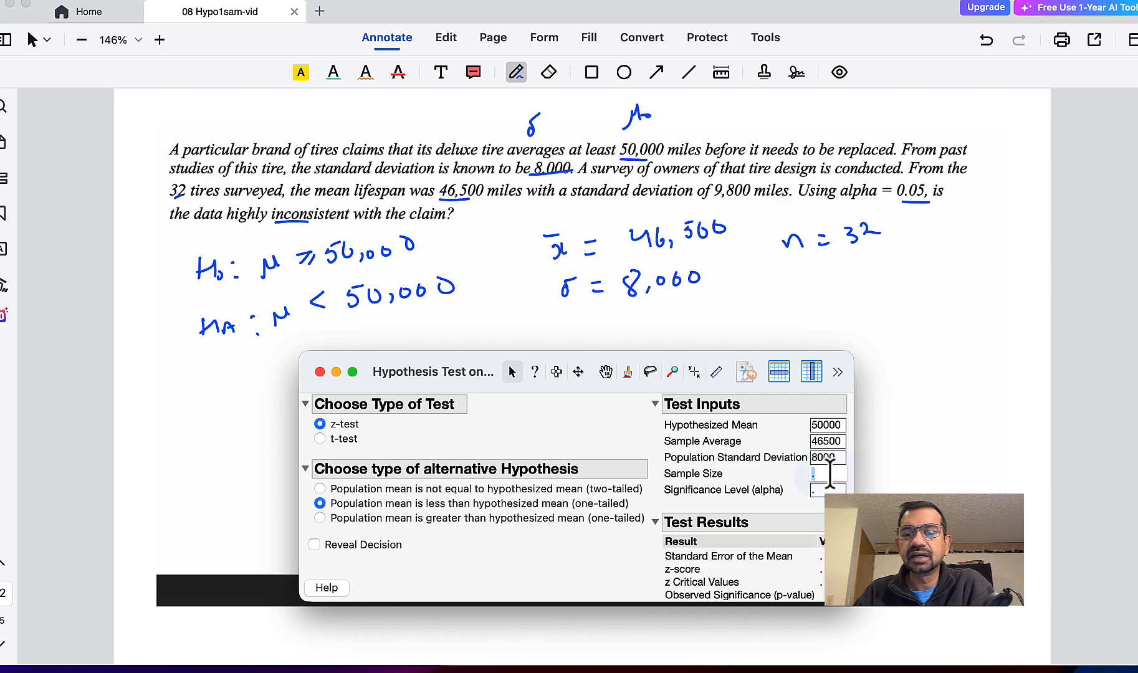
{"action": "type", "text": "32"}
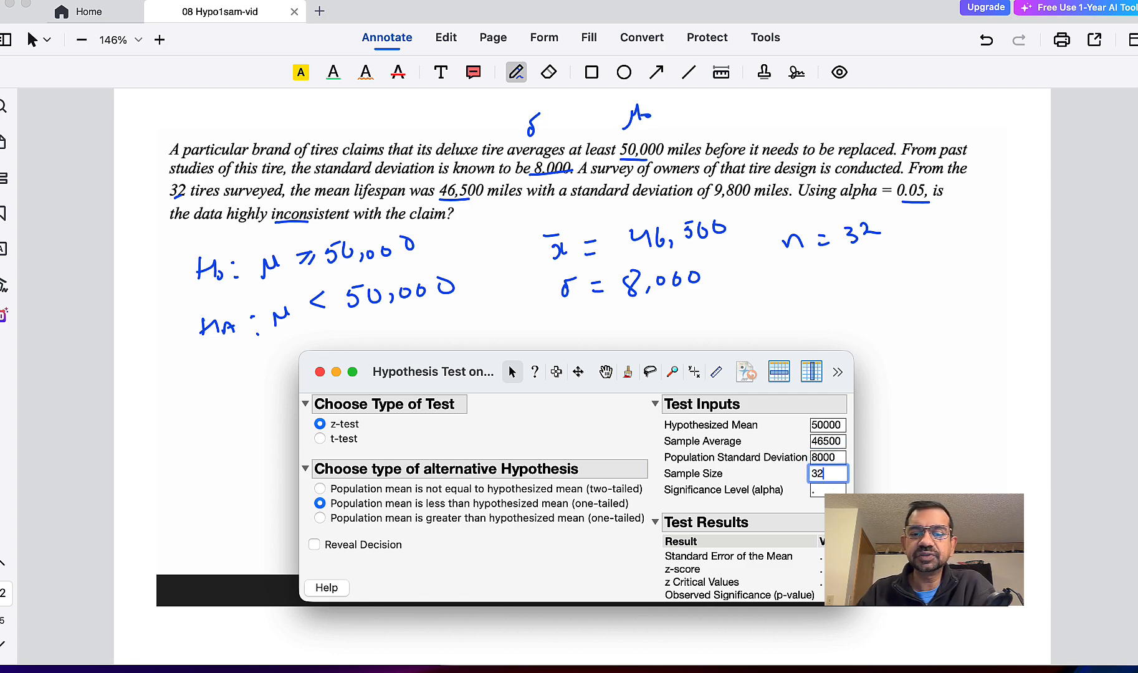
{"action": "left_click", "coordinate": [829, 490]}
{"action": "type", "text": "0.05"}
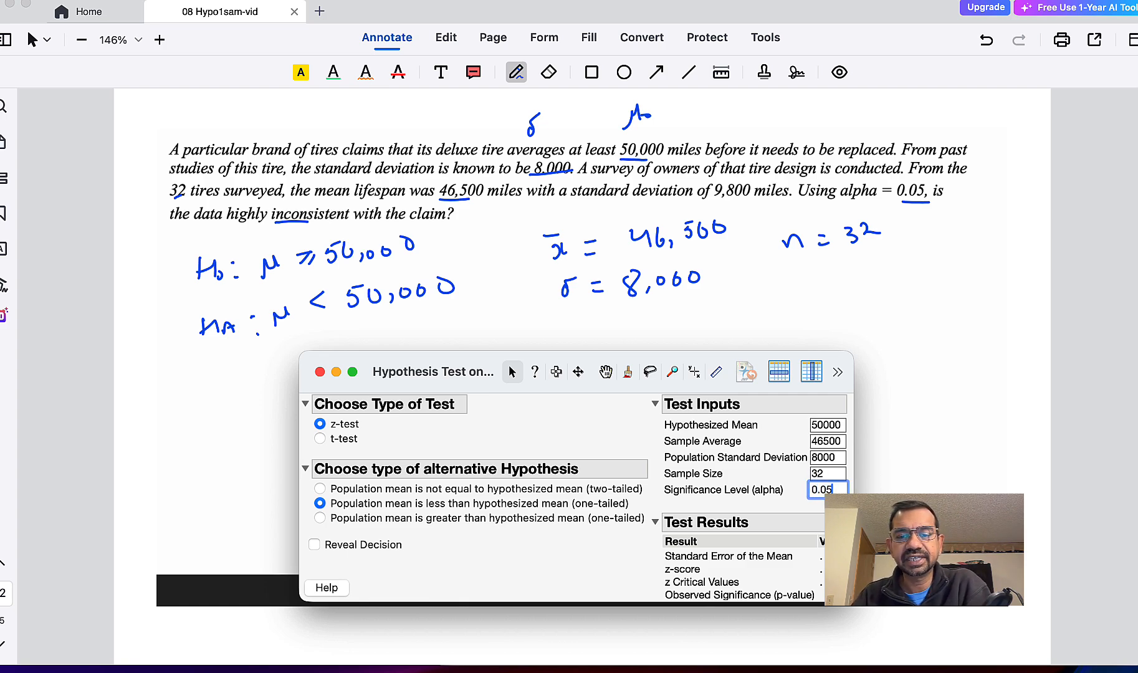
{"action": "key", "text": "Return"}
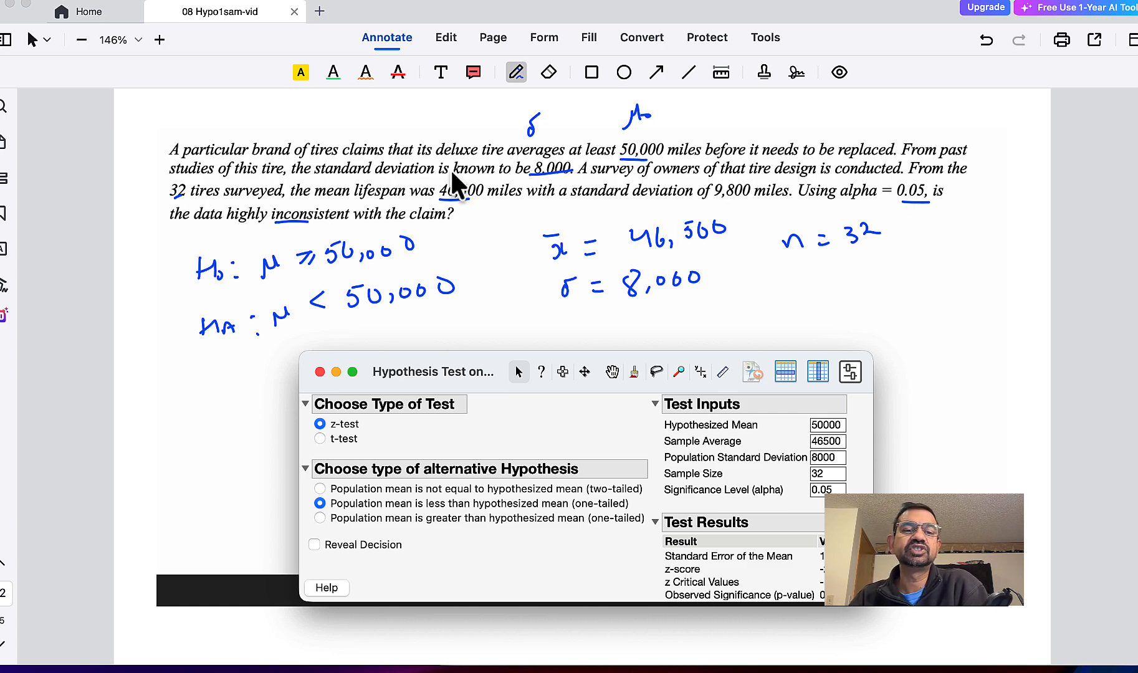
{"action": "left_click", "coordinate": [315, 545]}
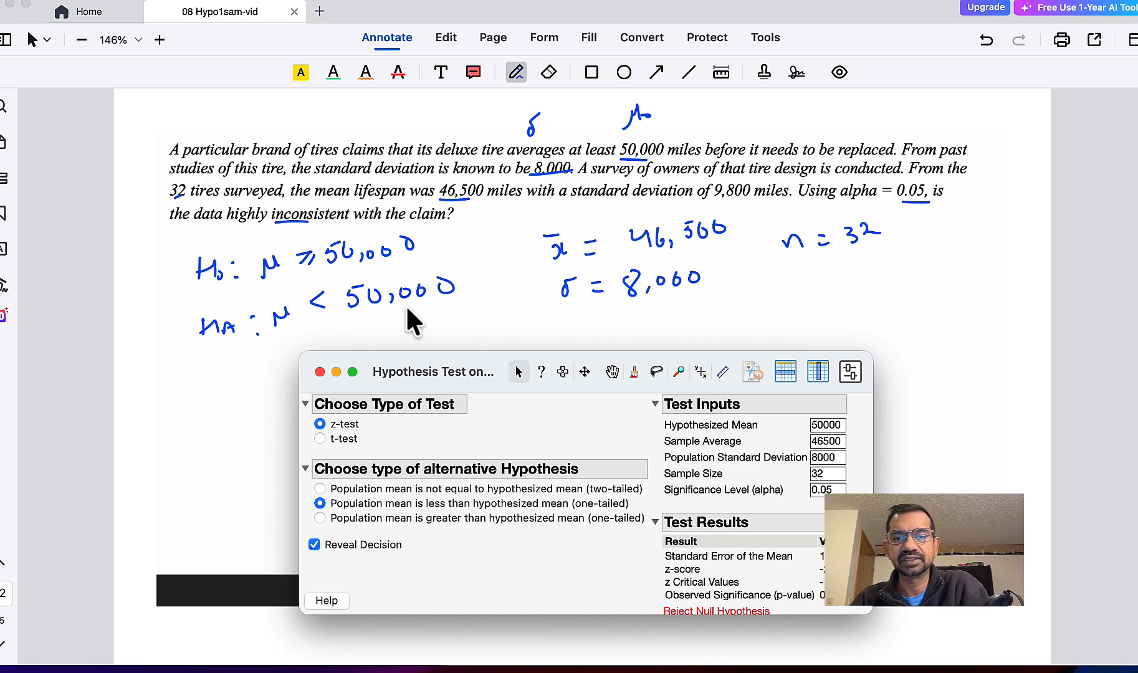
- On the chocolate problem page, underline the key values and handwrite H0: μ ≤ 9.5, HA: μ > 9.5, x̄ = 10.05, s = 1.5, n = 36, μ0 = 9.5
{"action": "scroll", "coordinate": [612, 243], "scroll_direction": "down", "scroll_amount": 10}
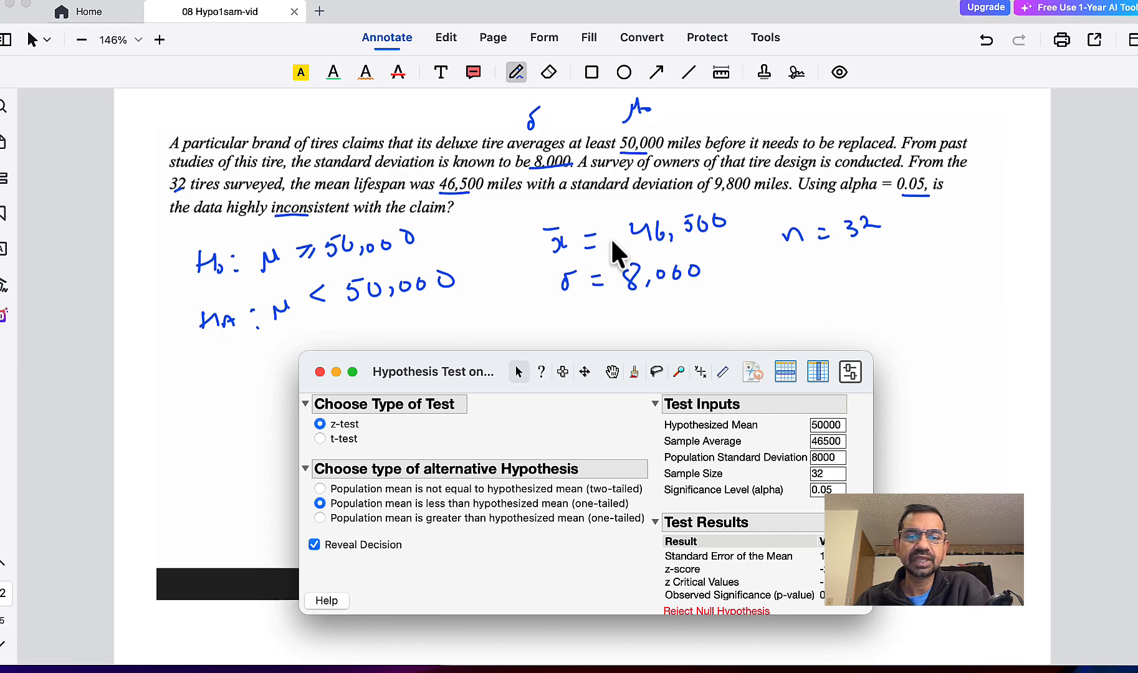
{"action": "scroll", "coordinate": [612, 244], "scroll_direction": "down", "scroll_amount": 5}
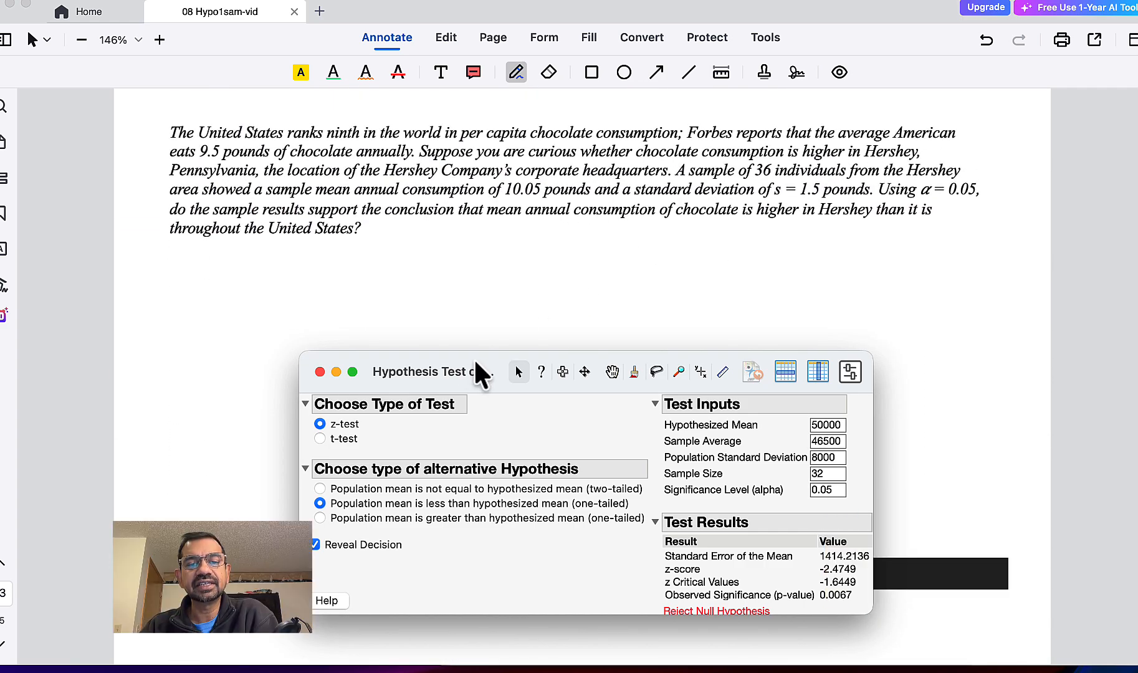
{"action": "left_click_drag", "start_coordinate": [474, 362], "coordinate": [348, 422]}
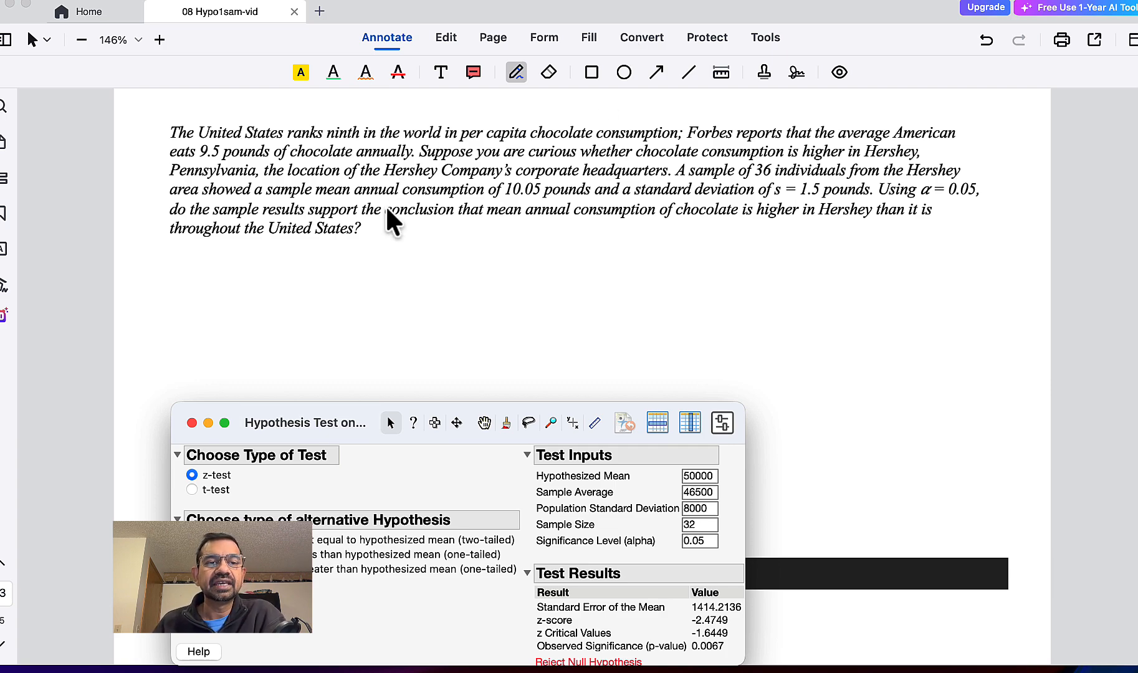
{"action": "left_click", "coordinate": [192, 156]}
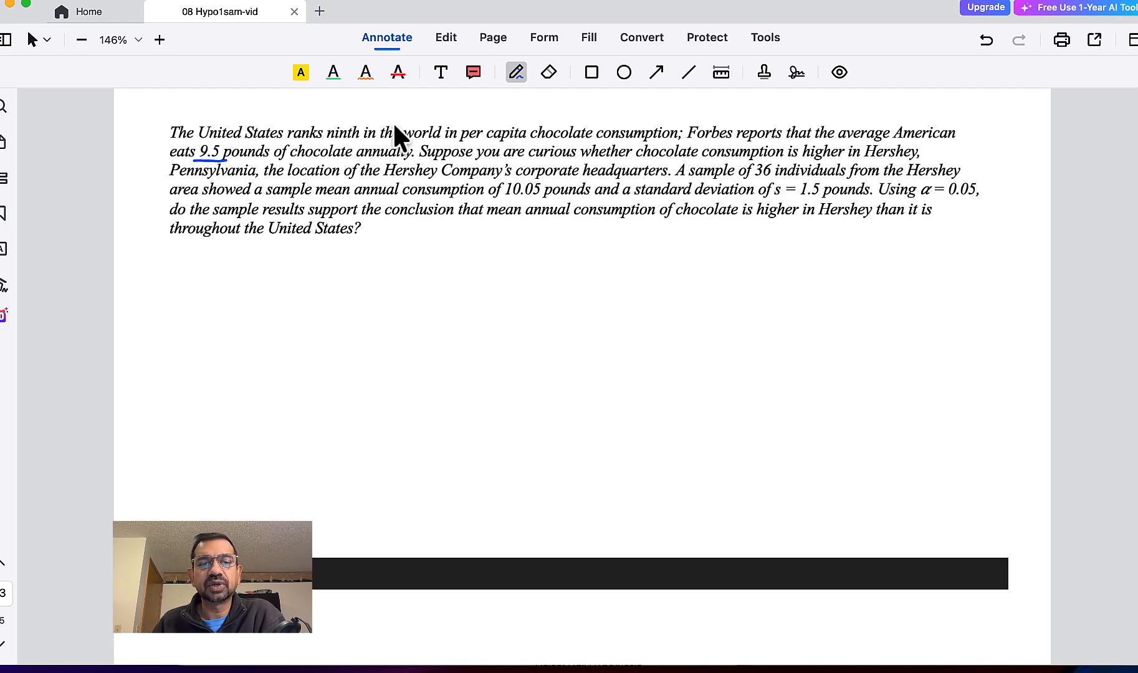
{"action": "left_click_drag", "start_coordinate": [195, 112], "coordinate": [209, 110]}
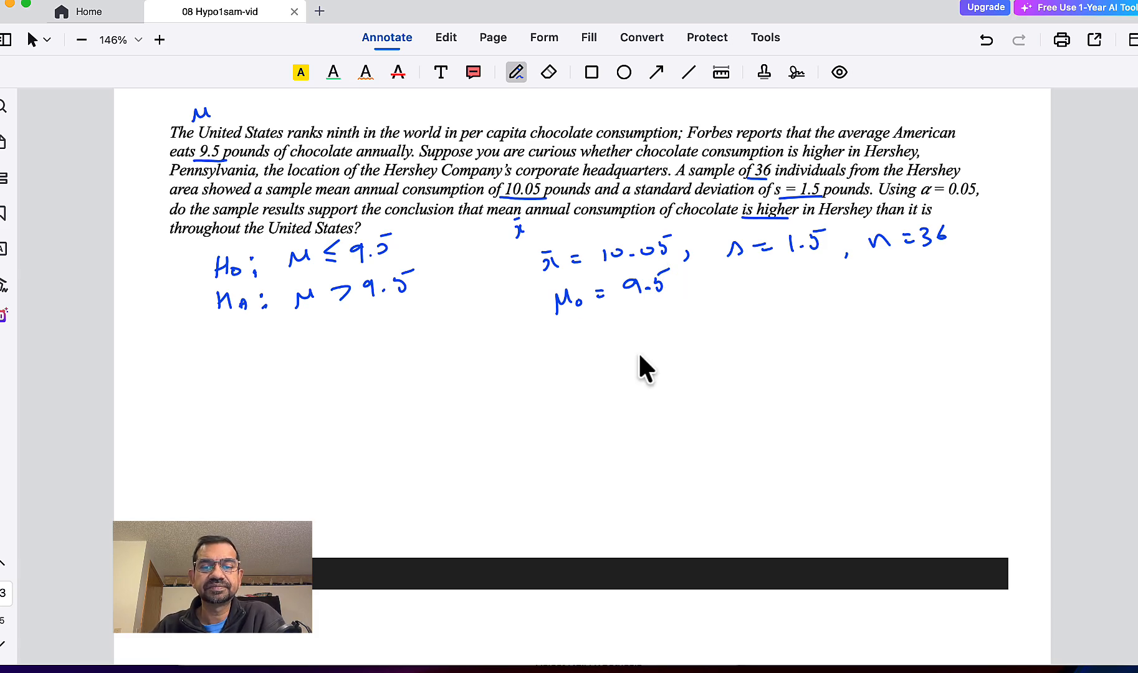
- Return to the JMP hypothesis test window, change the test type to t-test, and place the window below the handwritten notes
{"action": "key", "text": "ctrl+Up"}
{"action": "left_click", "coordinate": [574, 655]}
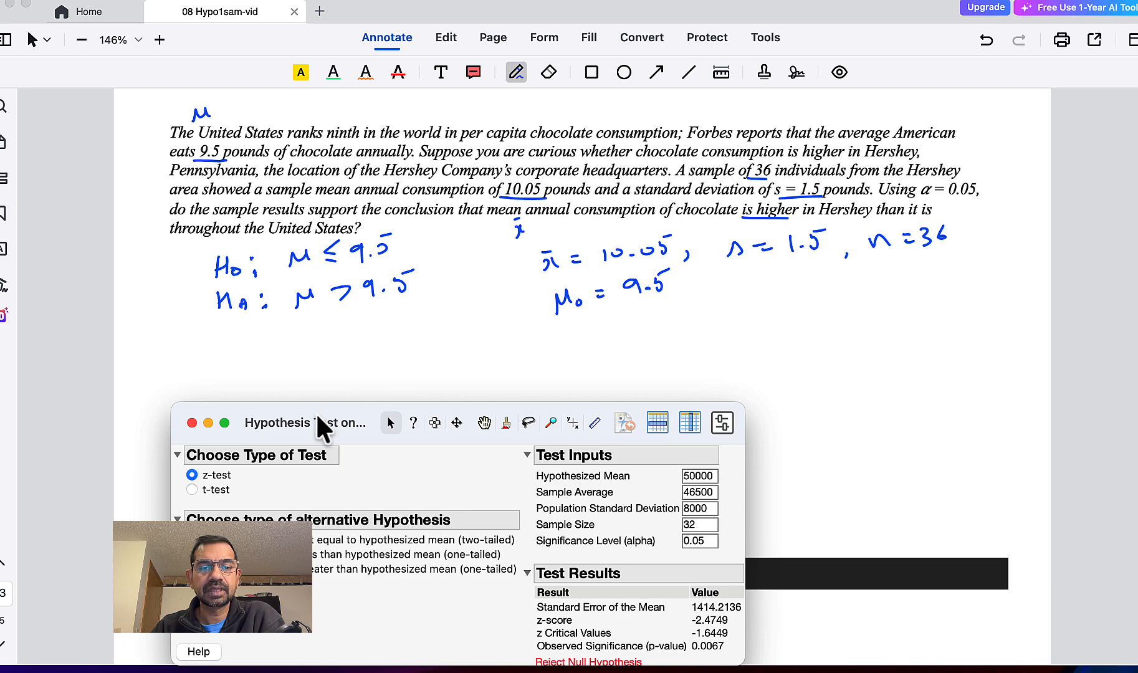
{"action": "left_click_drag", "start_coordinate": [315, 422], "coordinate": [340, 173]}
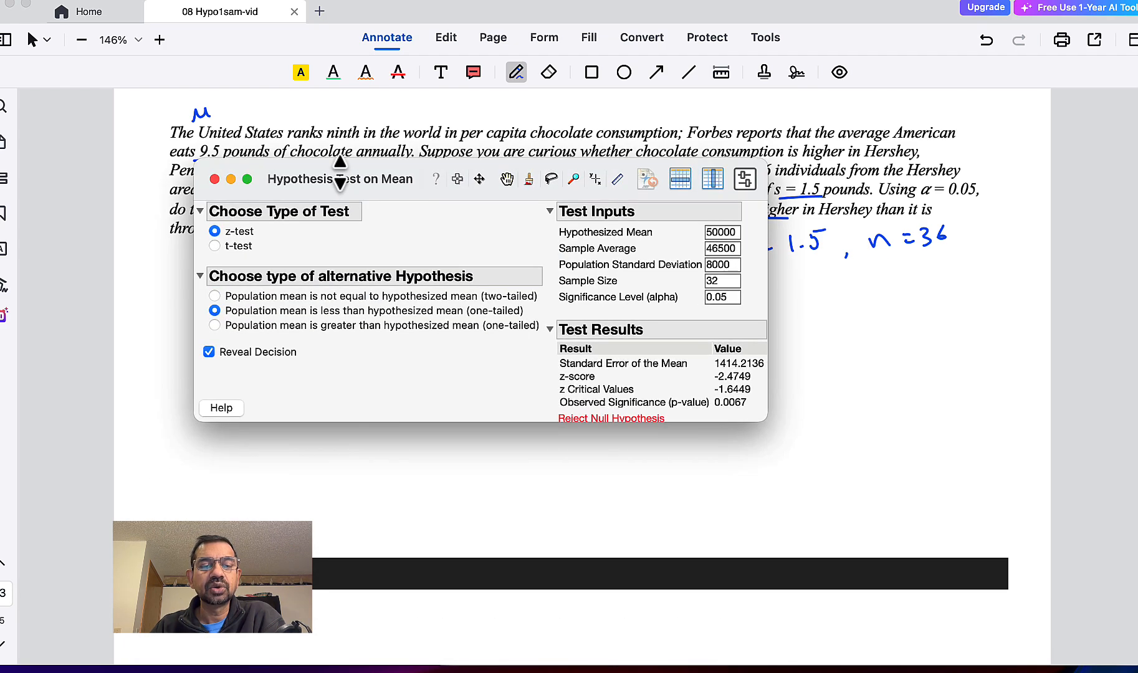
{"action": "left_click", "coordinate": [214, 246]}
{"action": "left_click_drag", "start_coordinate": [366, 168], "coordinate": [442, 325]}
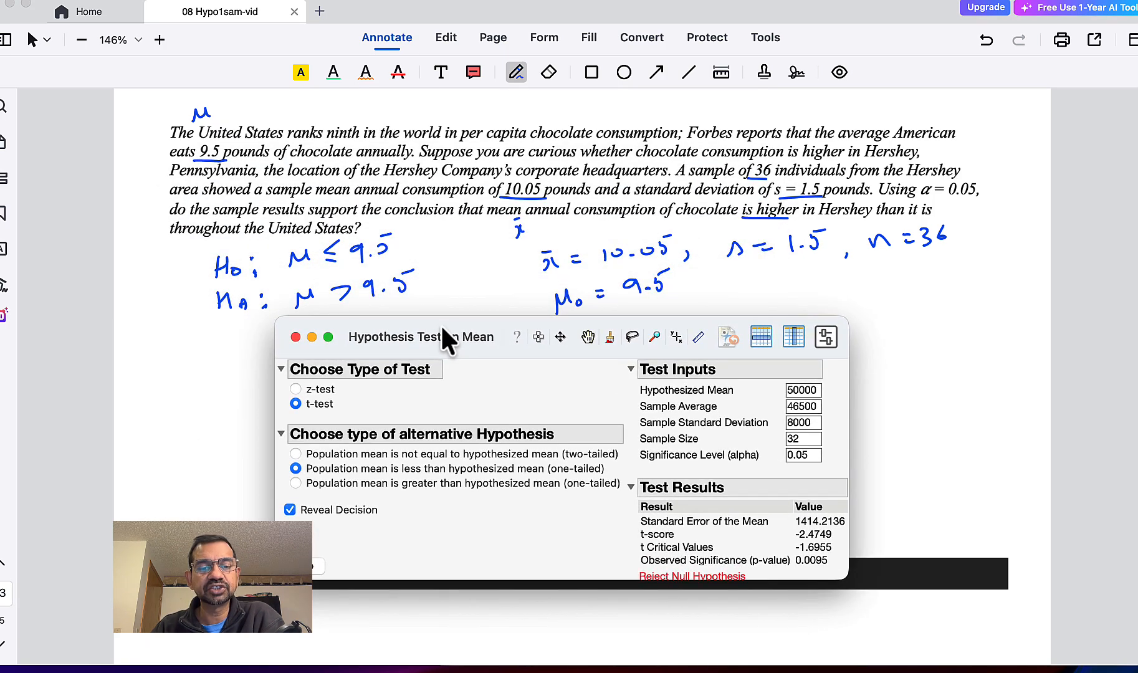
- Try to set the hypothesized mean to 9.5
{"action": "left_click", "coordinate": [812, 390]}
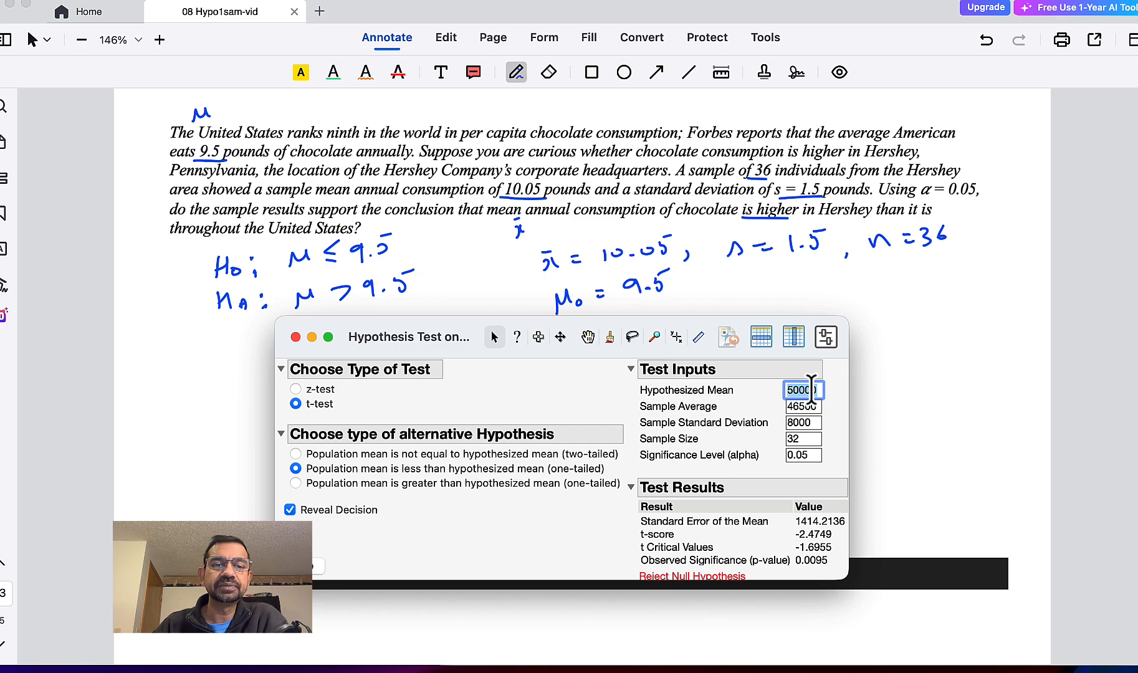
{"action": "type", "text": "9."}
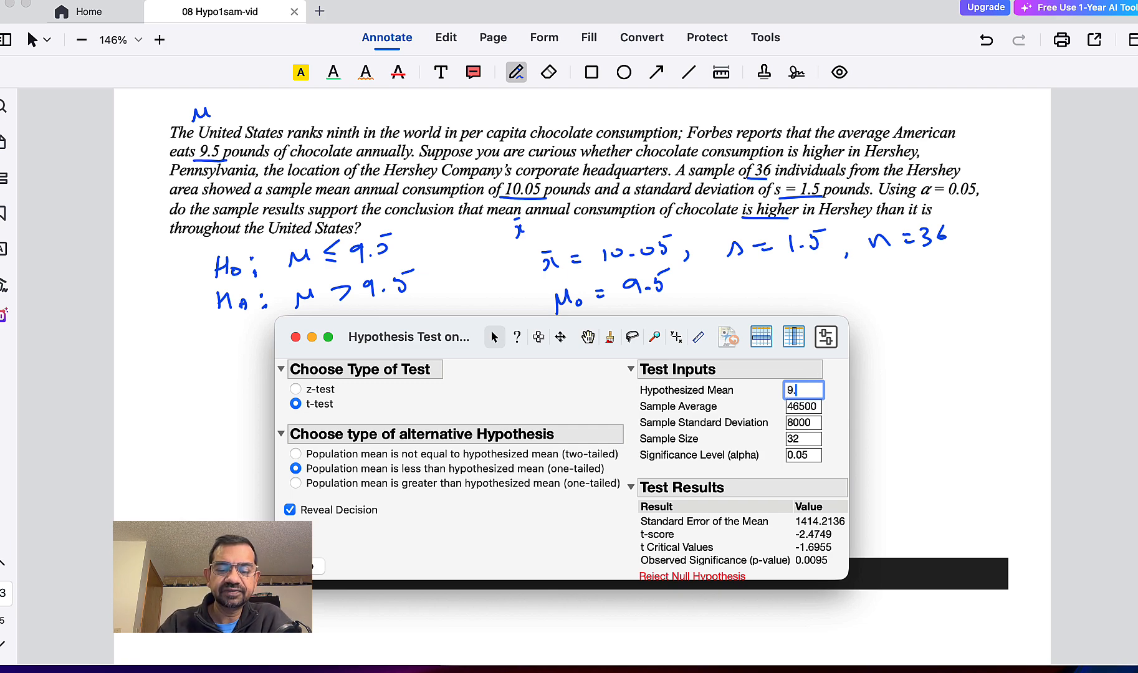
{"action": "type", "text": "5"}
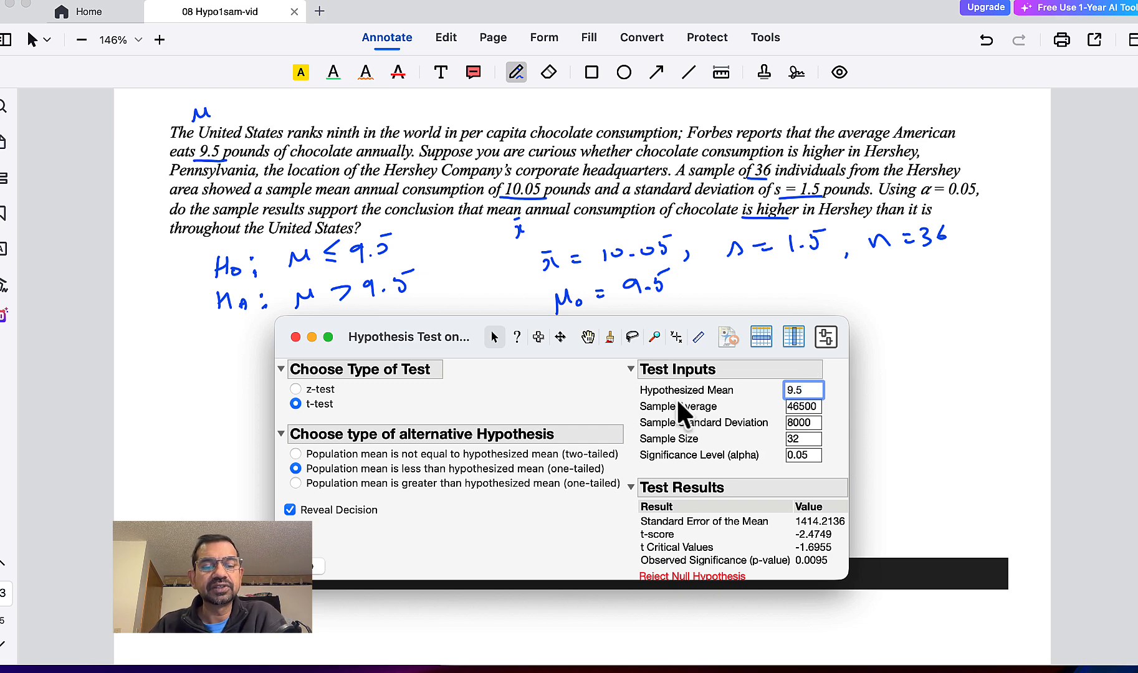
- Set the t-test's alternative hypothesis to population mean greater than hypothesized mean (one-tailed)
{"action": "left_click", "coordinate": [357, 484]}
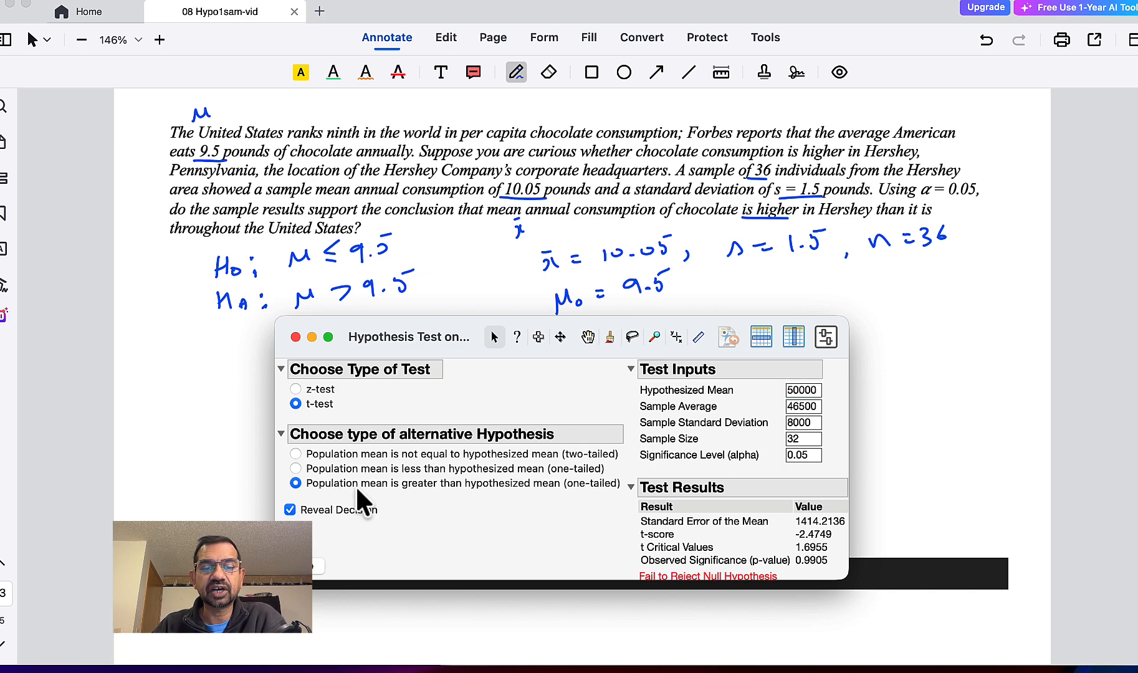
- Set the t-test's hypothesized mean to 9.5 and the sample average to 10.05
{"action": "double_click", "coordinate": [793, 390]}
{"action": "type", "text": "9."}
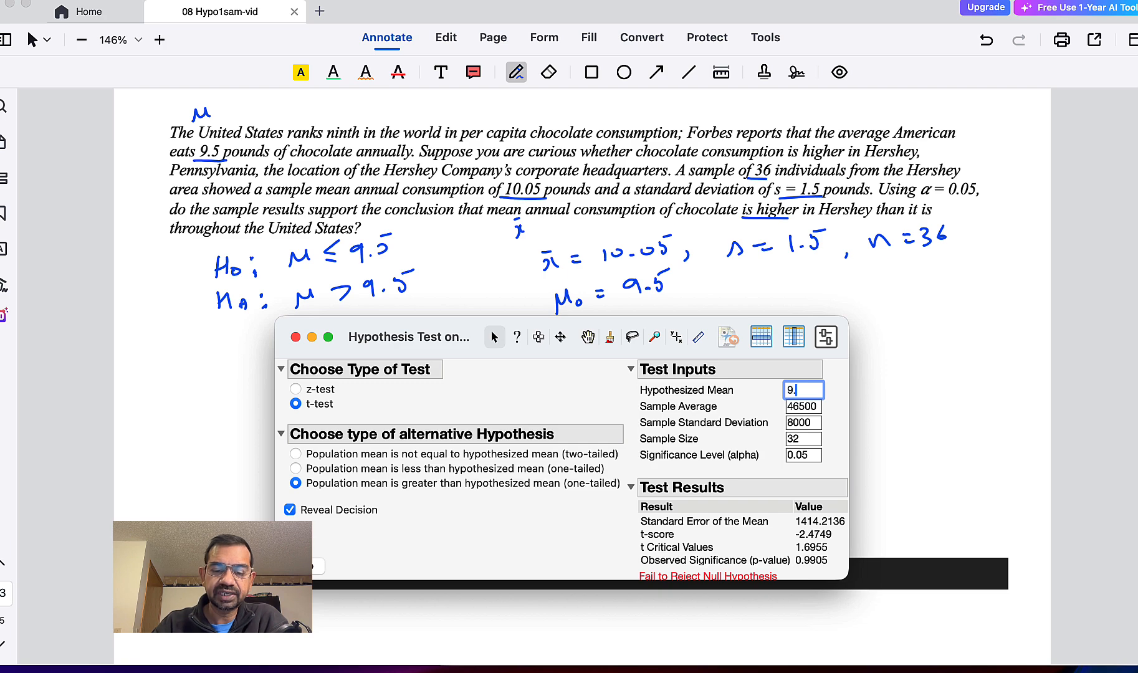
{"action": "type", "text": "5"}
{"action": "double_click", "coordinate": [809, 405]}
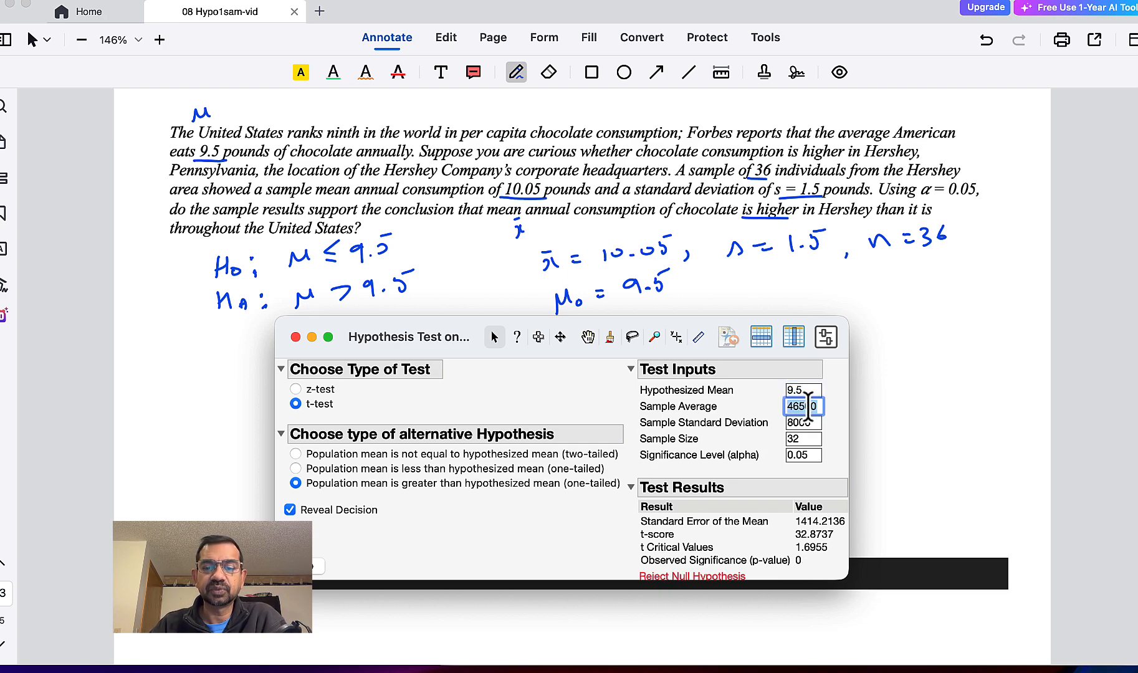
{"action": "type", "text": "10."}
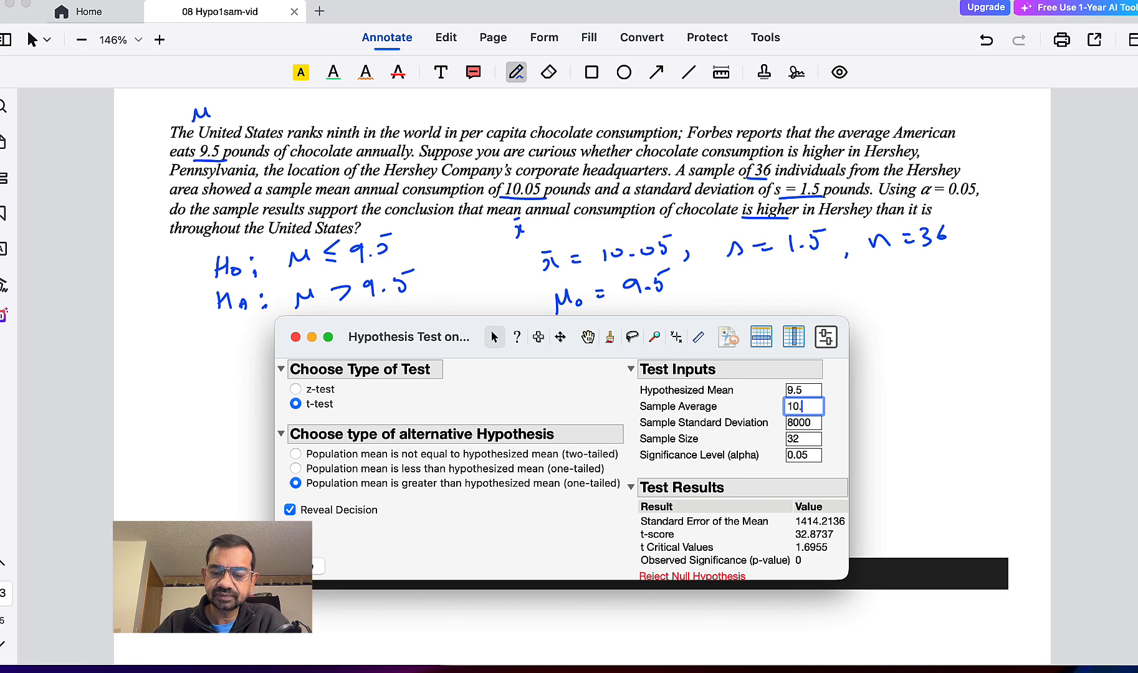
{"action": "type", "text": "05"}
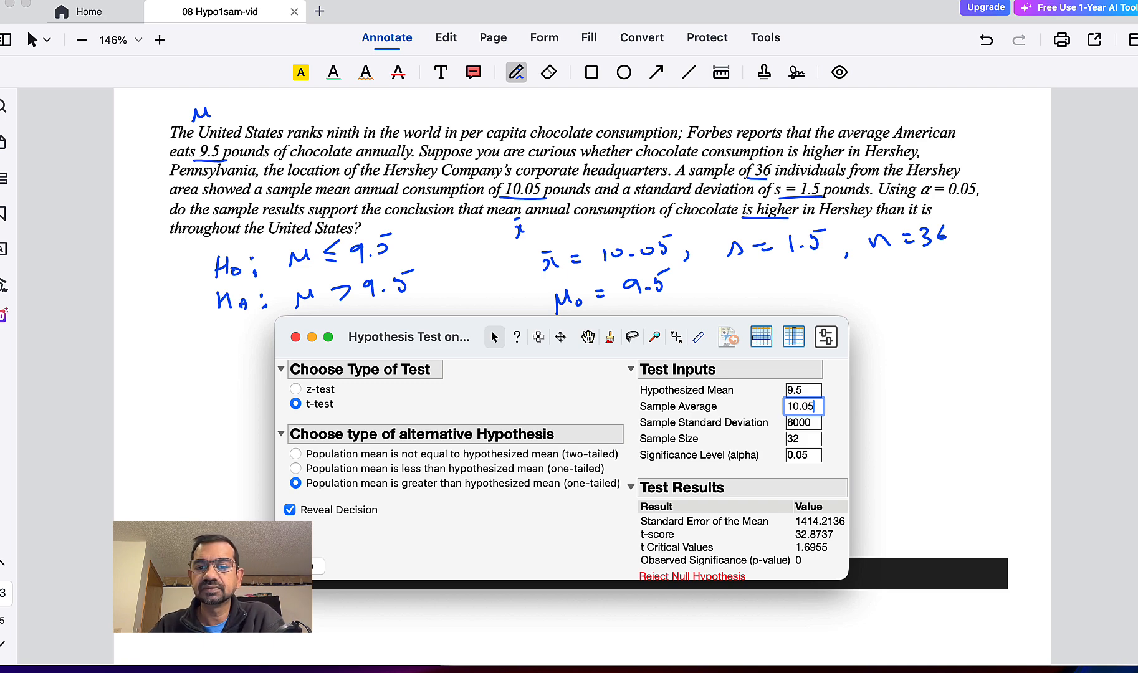
- Set the sample standard deviation to 1.5 and the sample size to 36, and apply the values to the test
{"action": "double_click", "coordinate": [814, 423]}
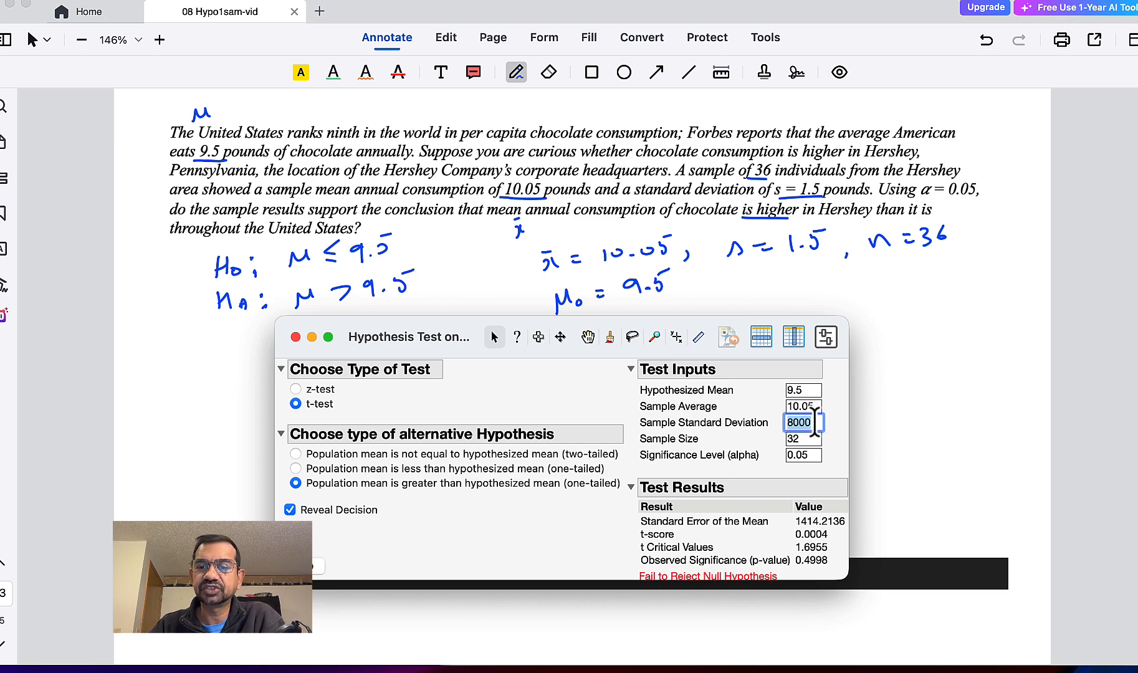
{"action": "type", "text": "1.5"}
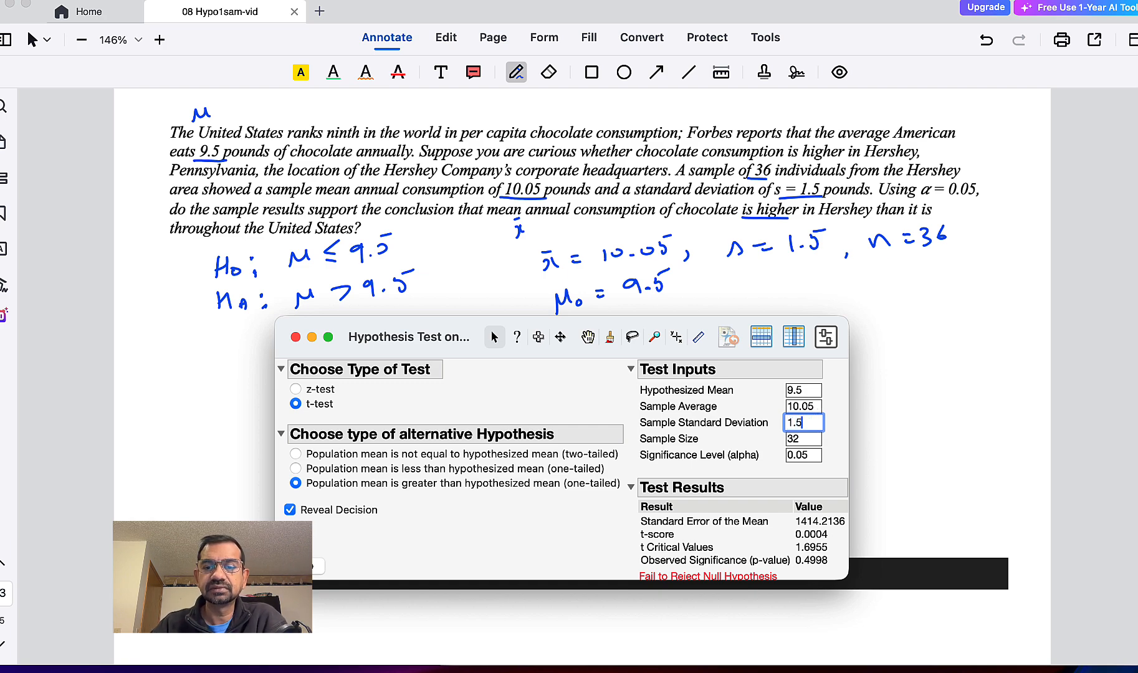
{"action": "key", "text": "Tab"}
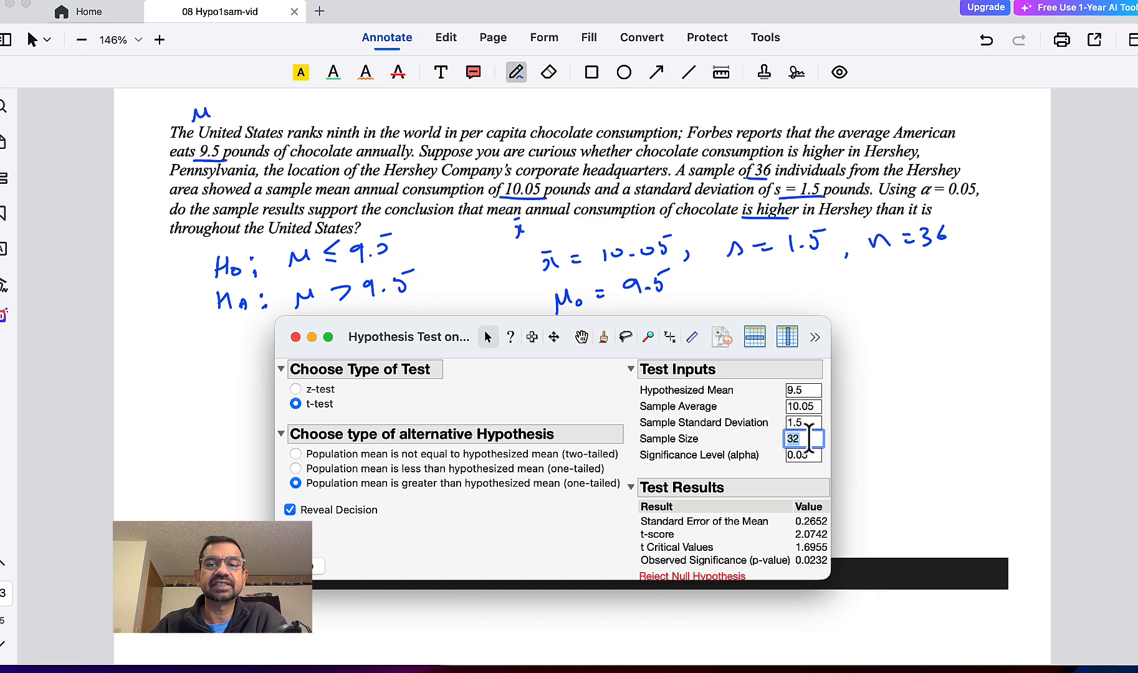
{"action": "type", "text": "36"}
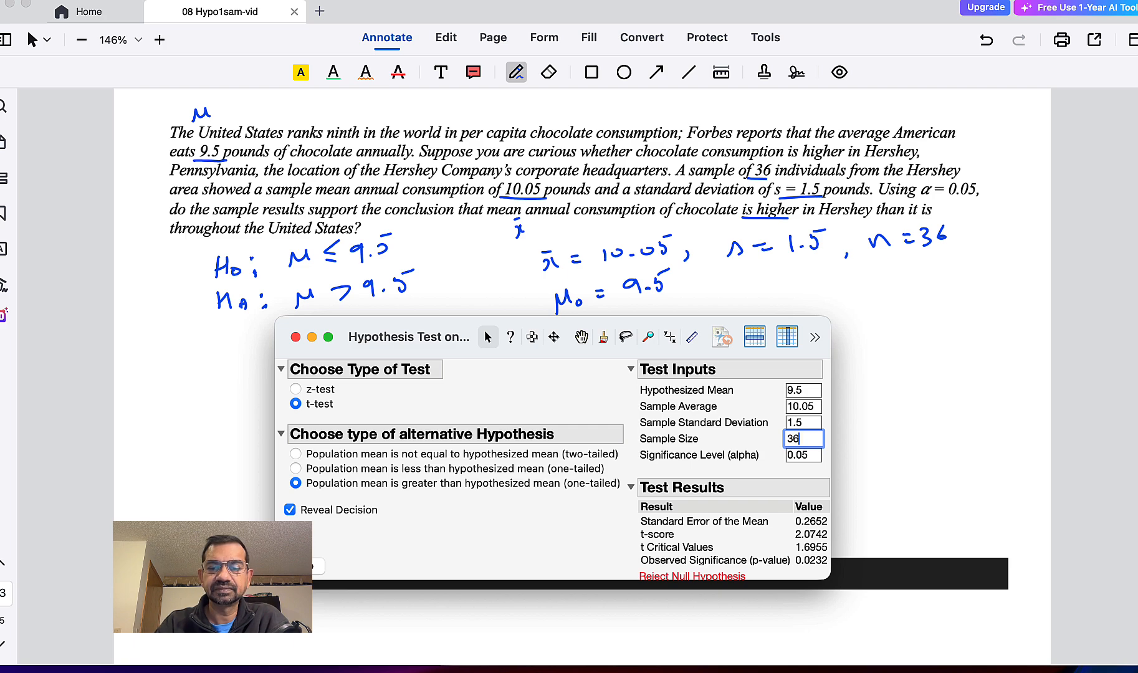
{"action": "key", "text": "Return"}
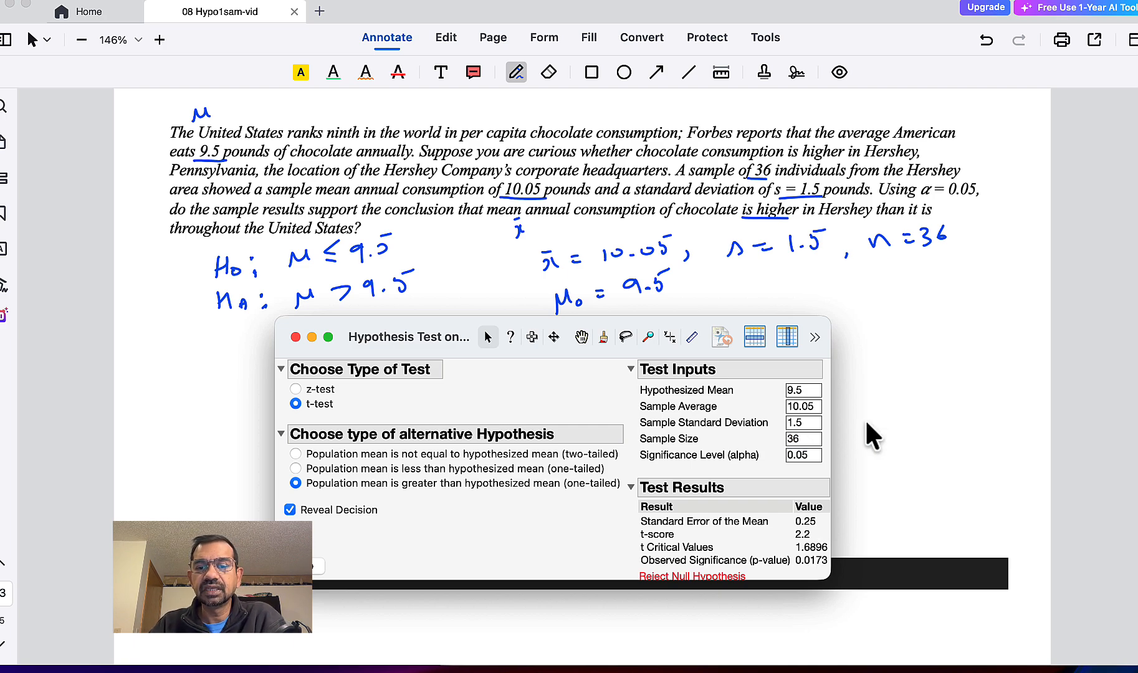